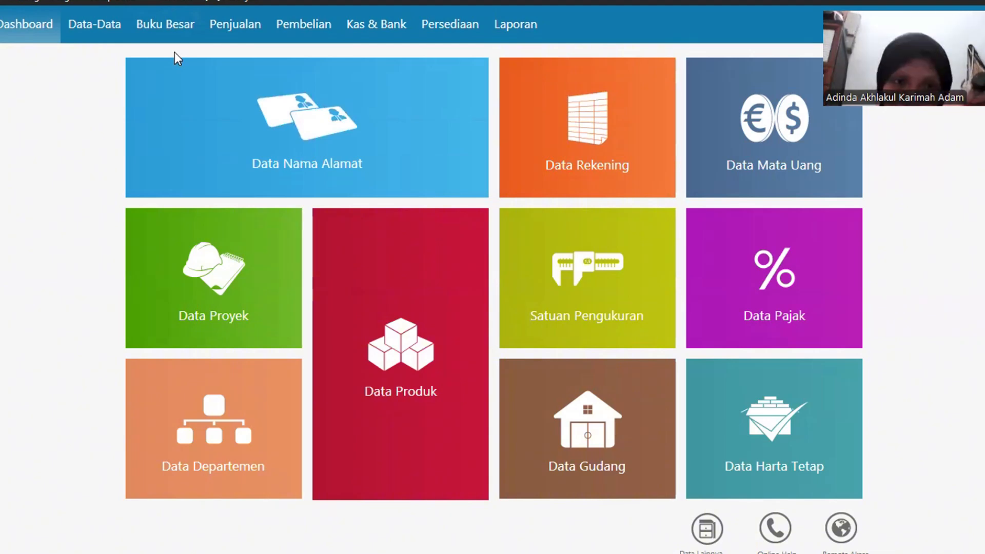
Step: Open the Pembayaran Piutang Usaha list in the Penjualan module and select the PT. MEGANTARA receipt dated 1/5/2016
click(239, 36)
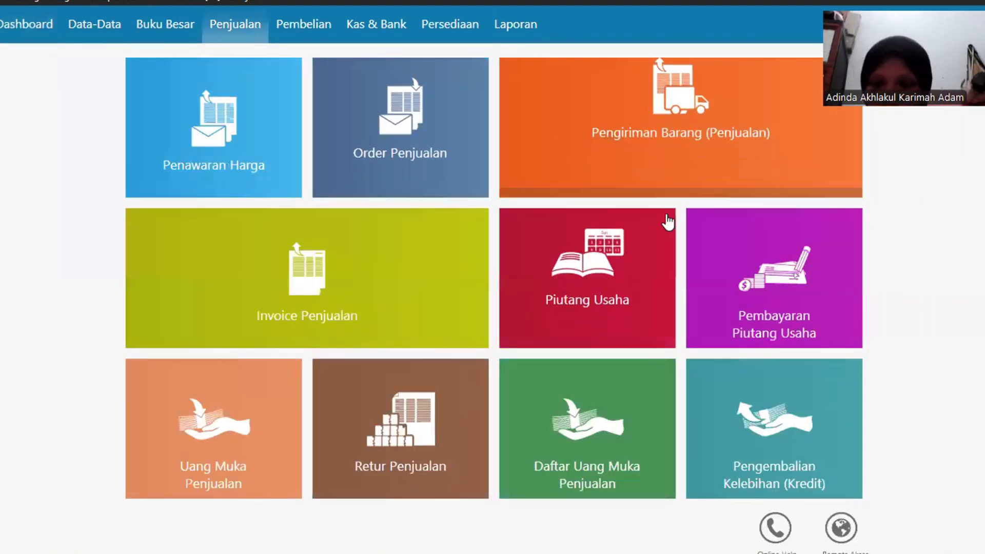
click(757, 258)
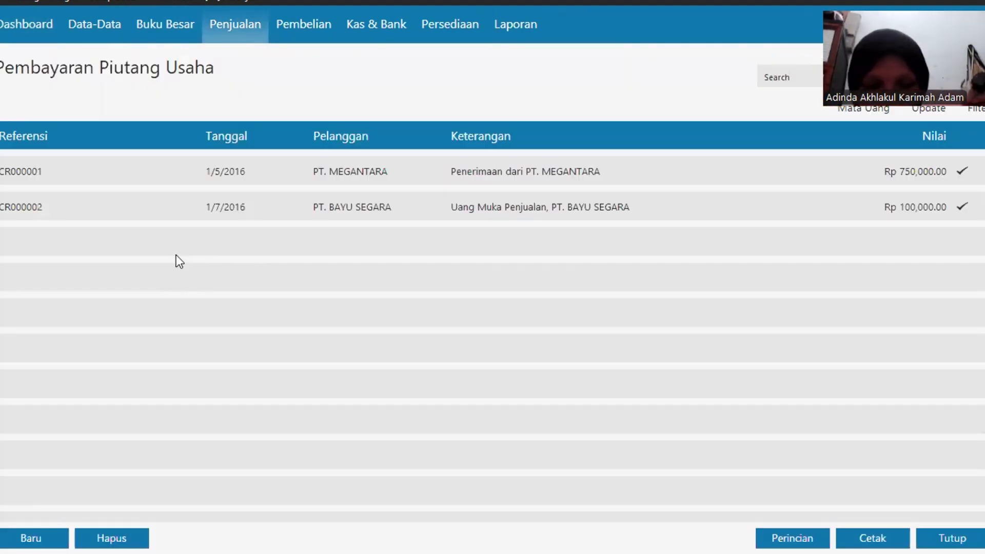
click(68, 171)
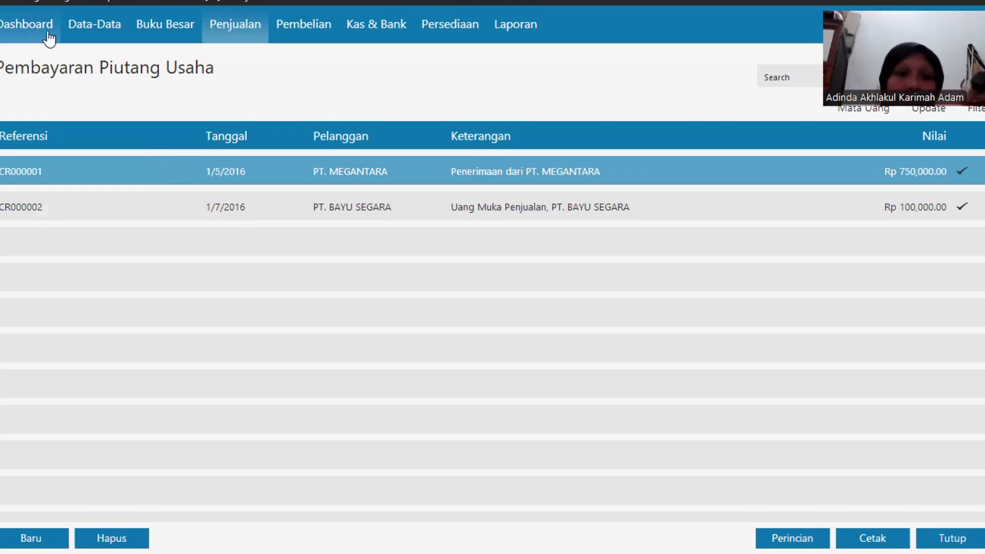
Step: Open the Uang Muka Penjualan list and select the PT. BAYU SEGARA down payment
click(215, 28)
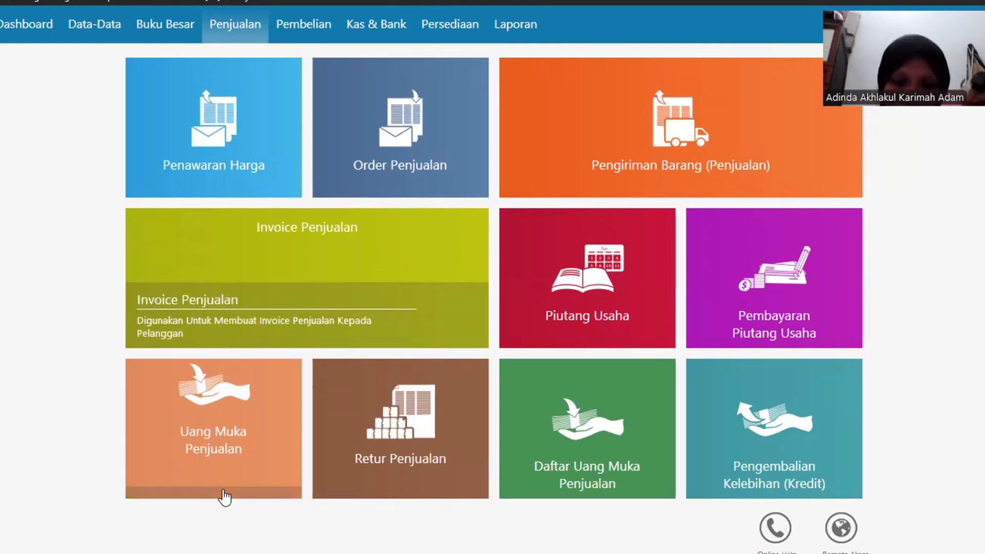
mouse_move(249, 415)
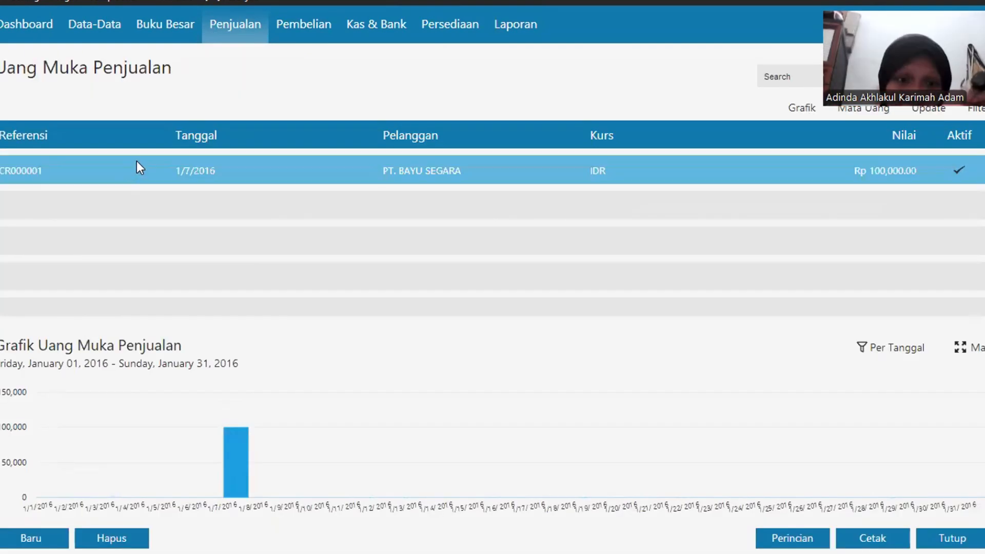
click(136, 161)
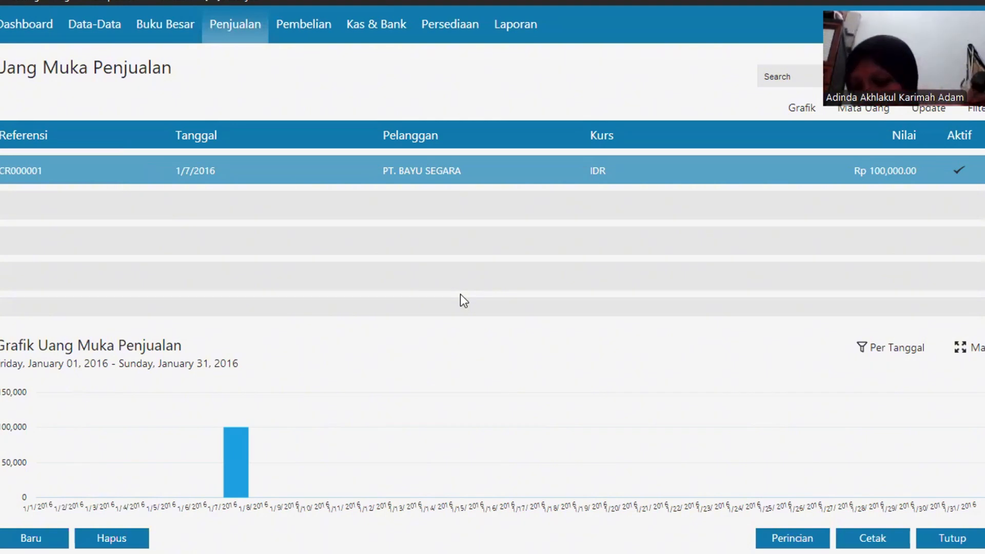
Step: Open the Invoice Penjualan list and review the PT. BAYU SEGARA sales invoice dated 1/7/2016
click(241, 40)
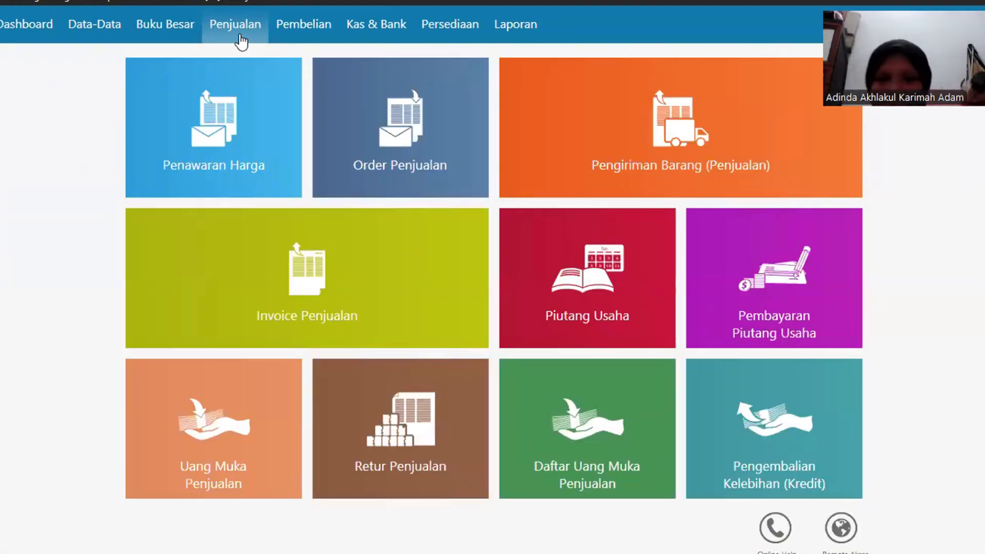
click(277, 285)
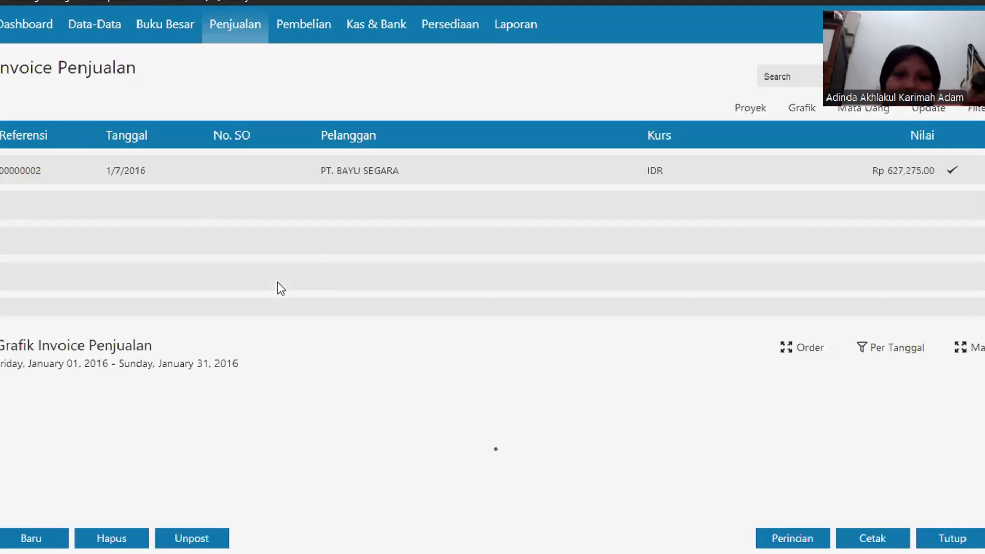
click(261, 173)
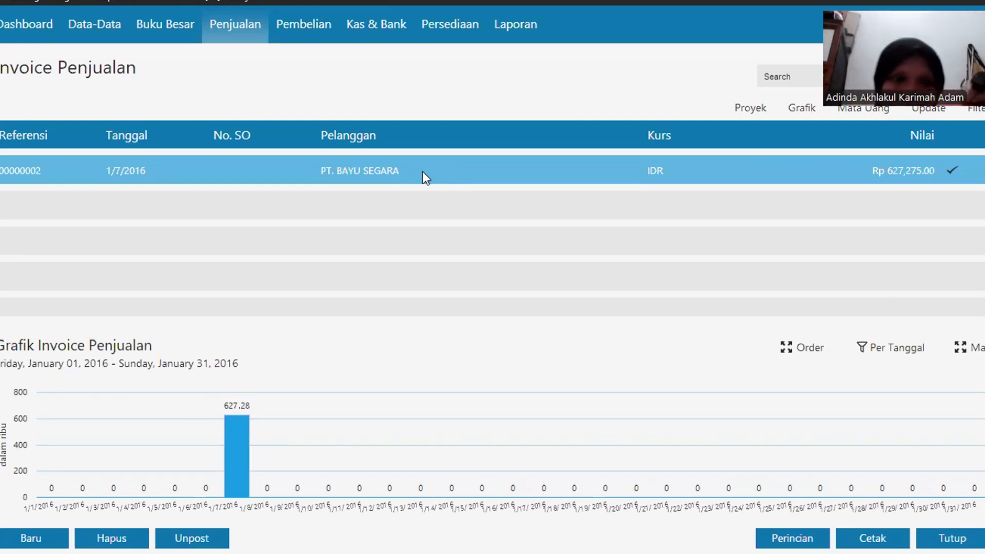
click(84, 40)
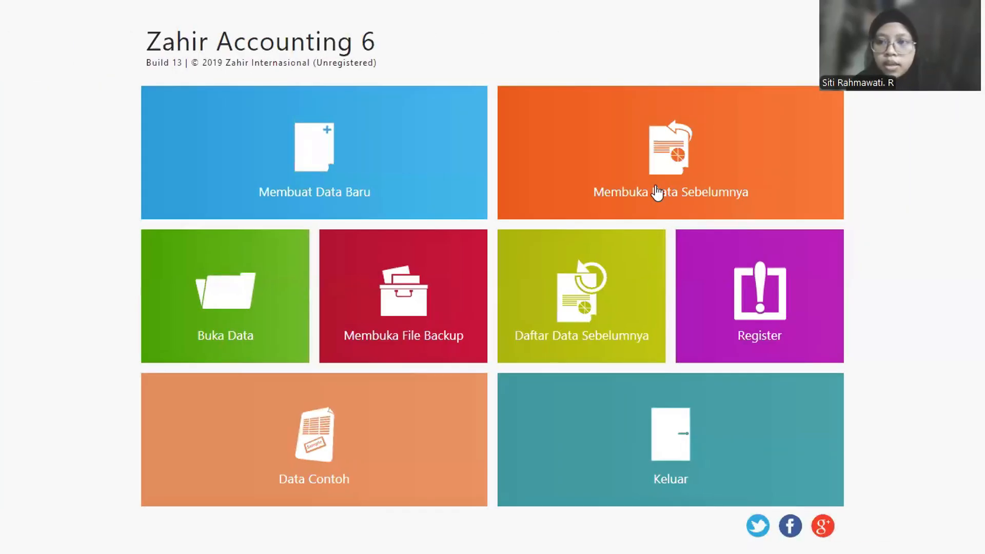
Step: Open the previous company data and display the Invoice Pembelian list with the PT. Lancar Jaya entry, dismissing the backup warning
click(658, 192)
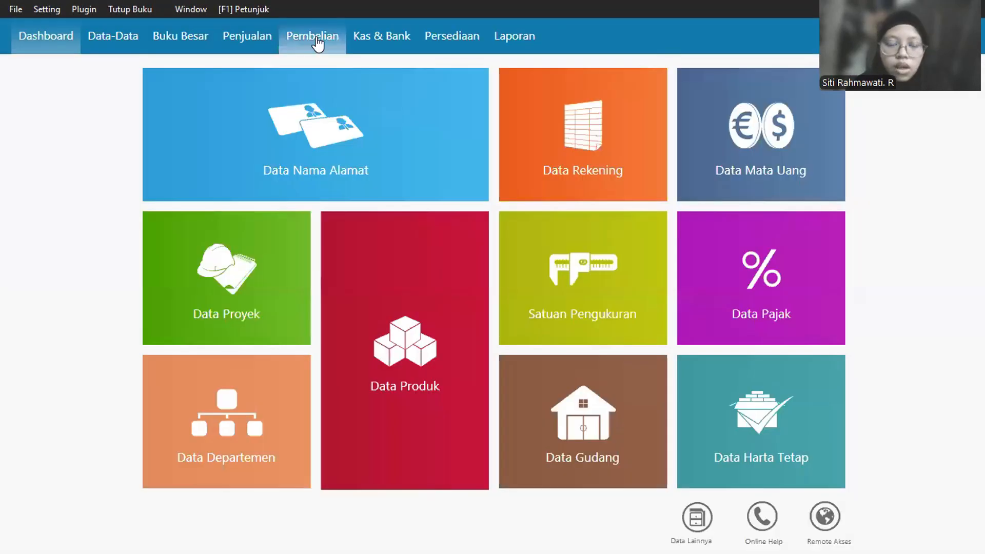
click(316, 40)
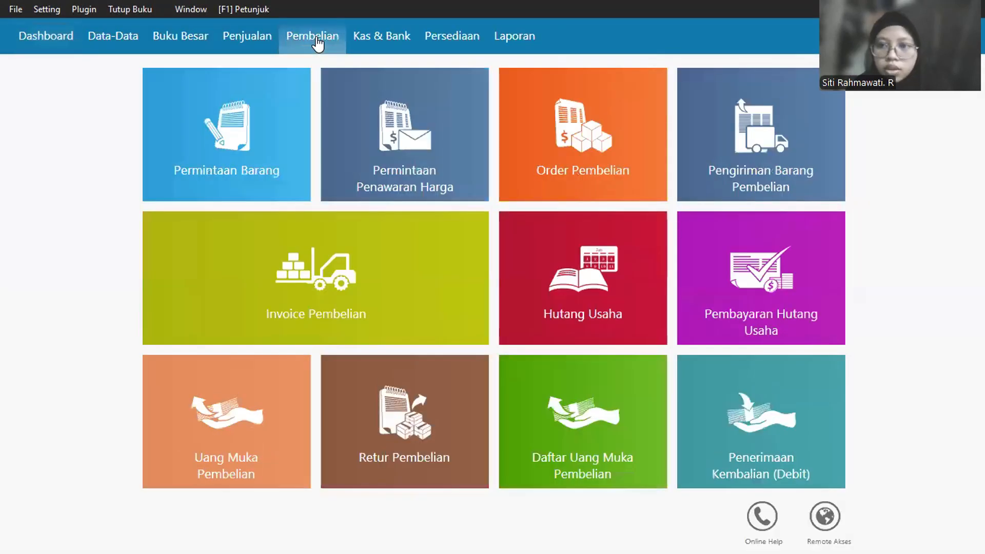
click(402, 307)
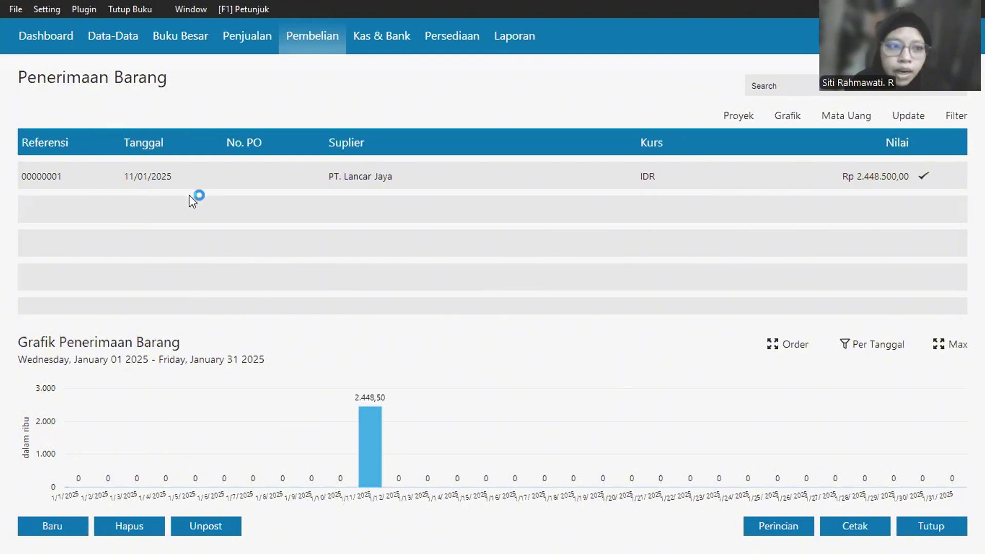
click(68, 183)
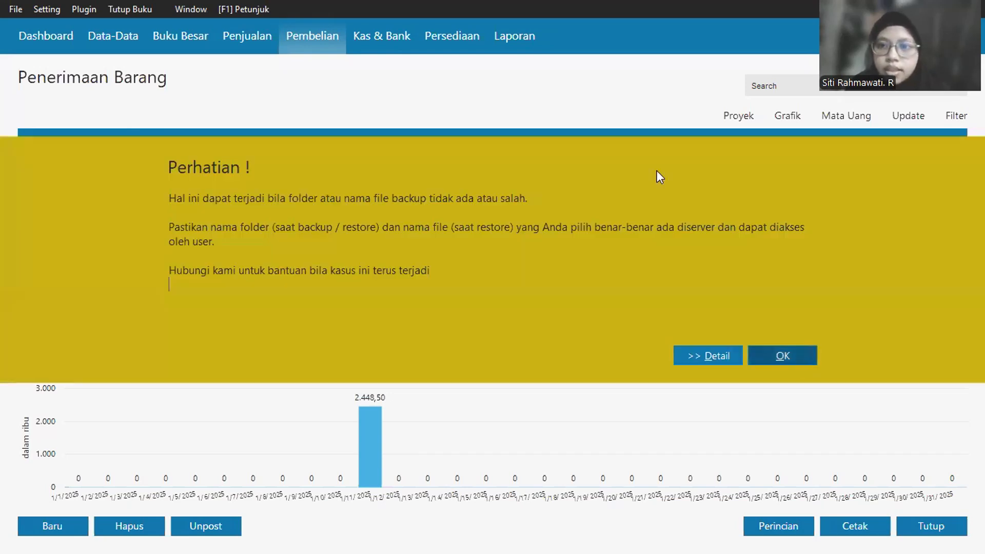
key(Return)
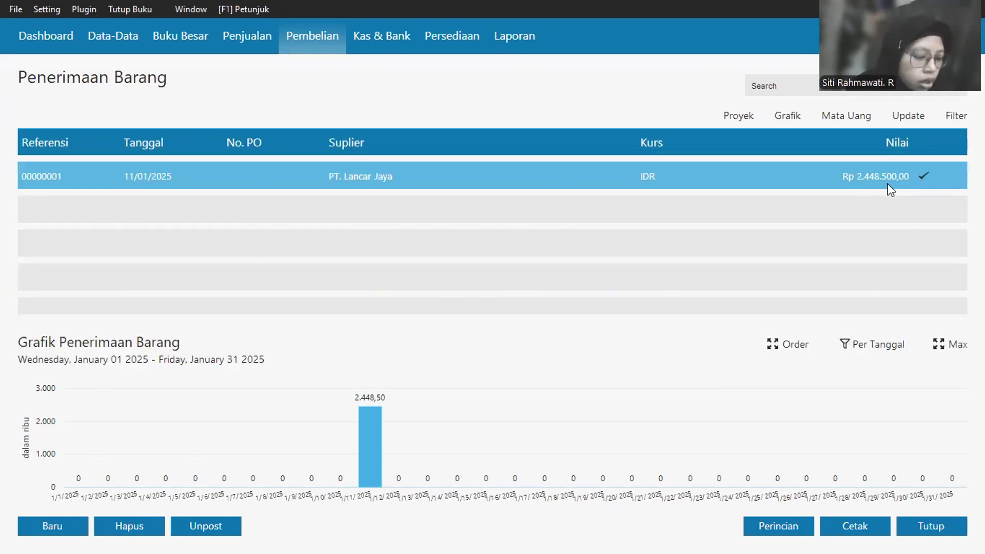
Step: Review the details of the PT. Lancar Jaya purchase invoice, then exit without saving and close the invoice list
double_click(383, 175)
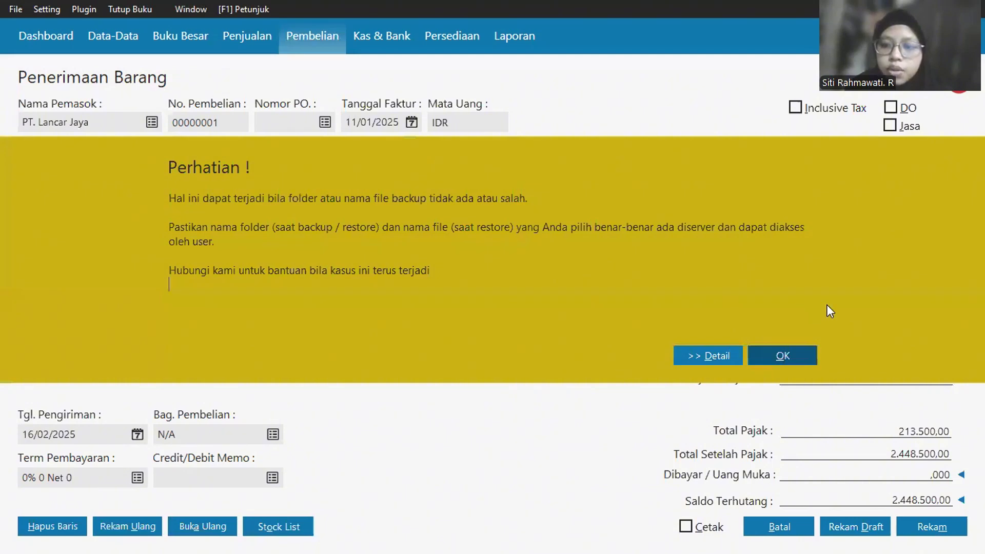
key(Return)
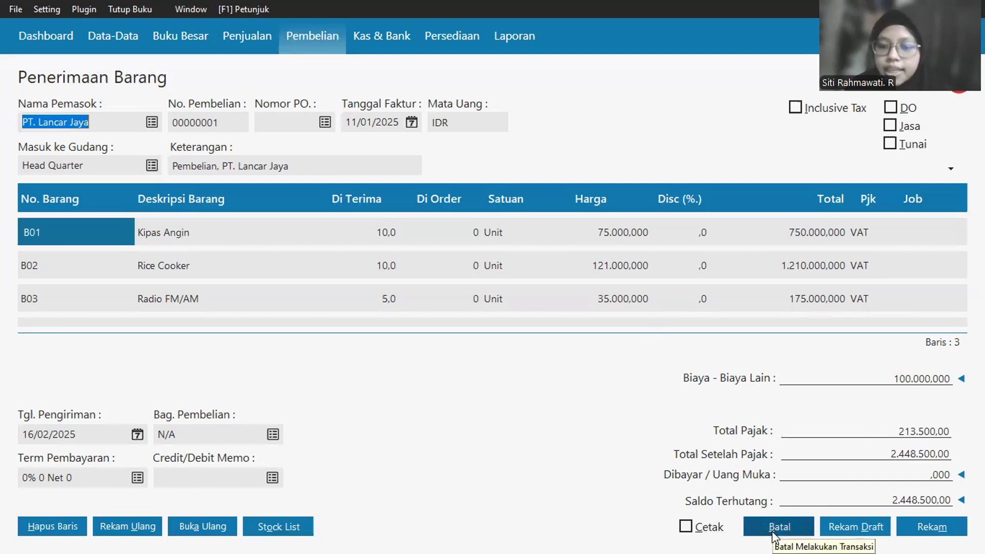
click(775, 528)
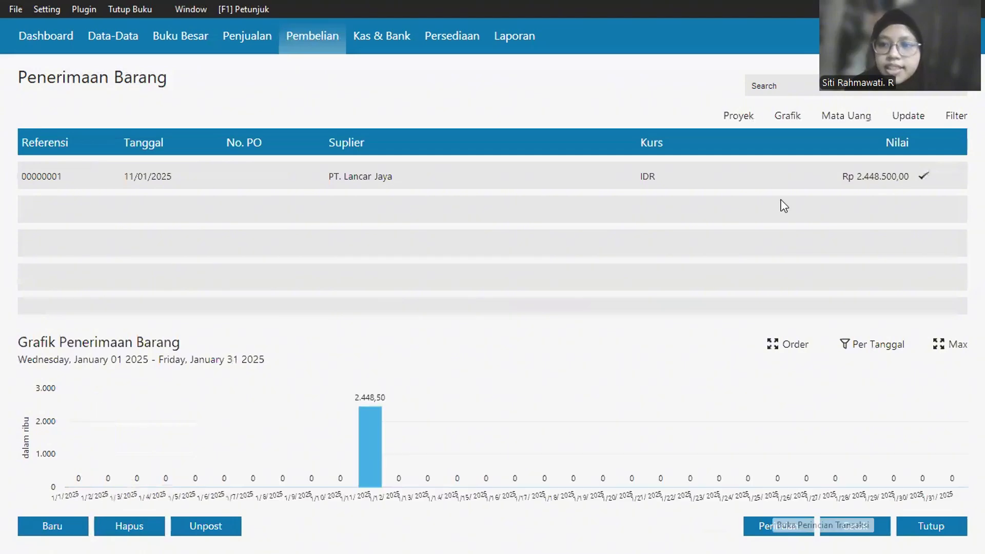
click(931, 173)
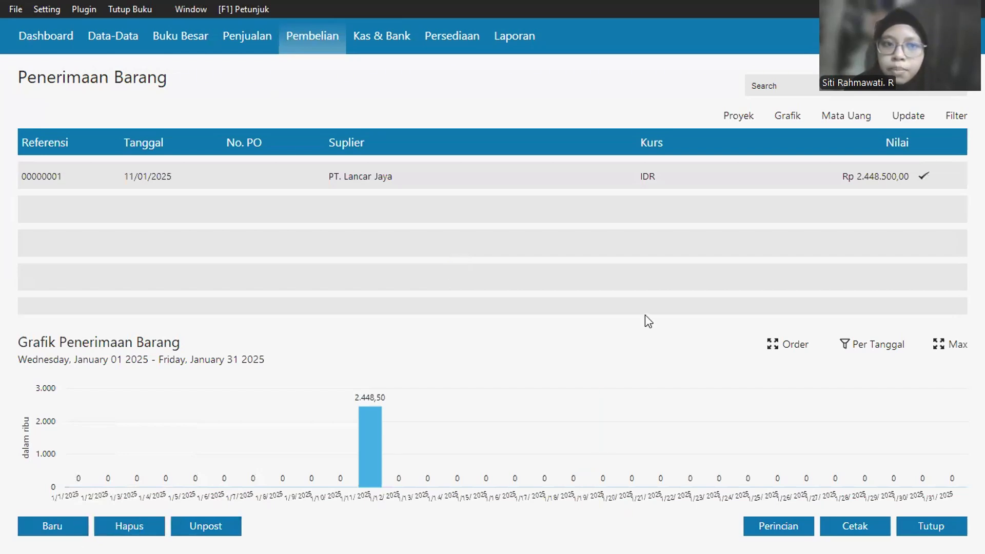
click(933, 530)
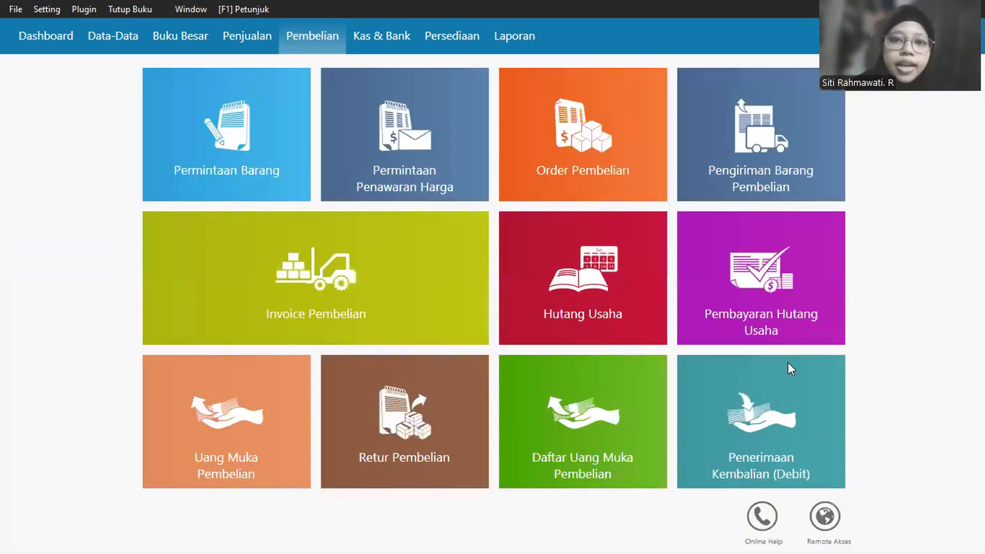
Step: Open the Kas Keluar list in the Kas & Bank module, dismissing the backup warning, and look over its entries
click(388, 39)
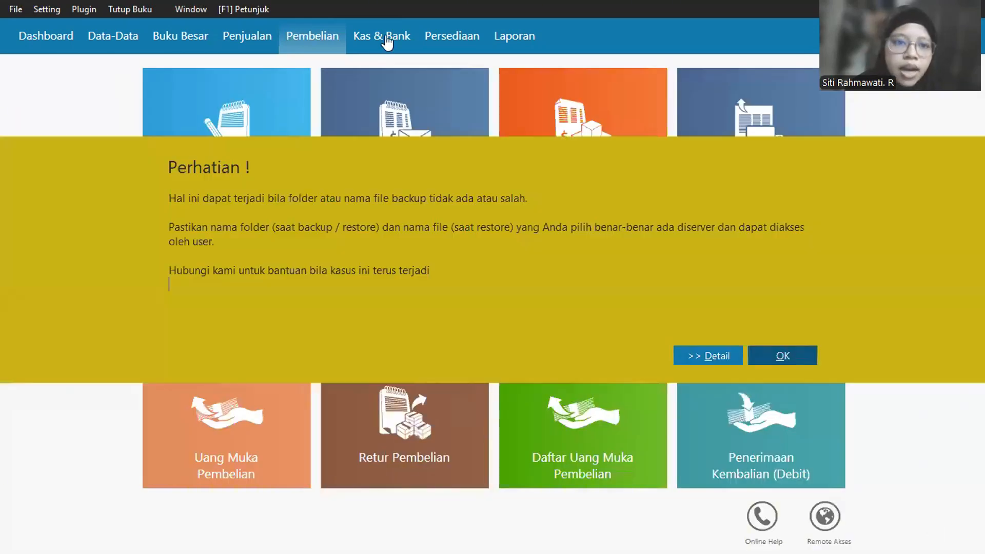
key(Return)
mouse_move(254, 236)
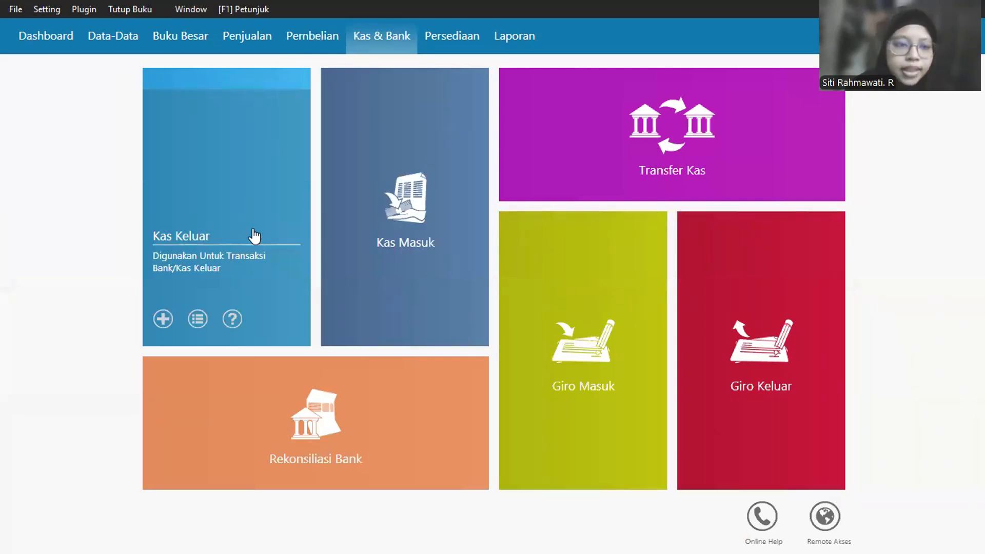
click(254, 236)
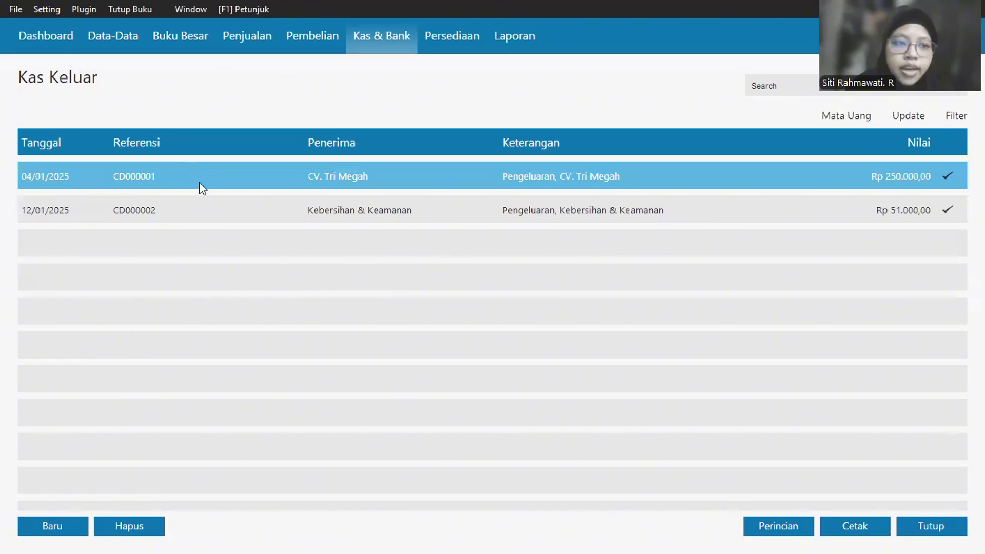
click(211, 219)
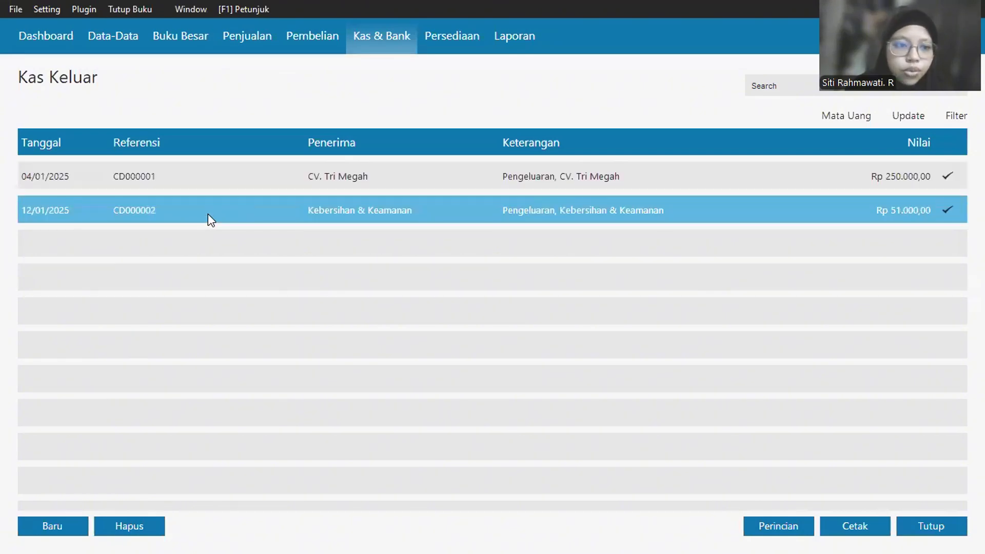
Step: Review the details of the CV. Tri Megah cash disbursement dated 04/01/2025 and exit without saving
click(210, 178)
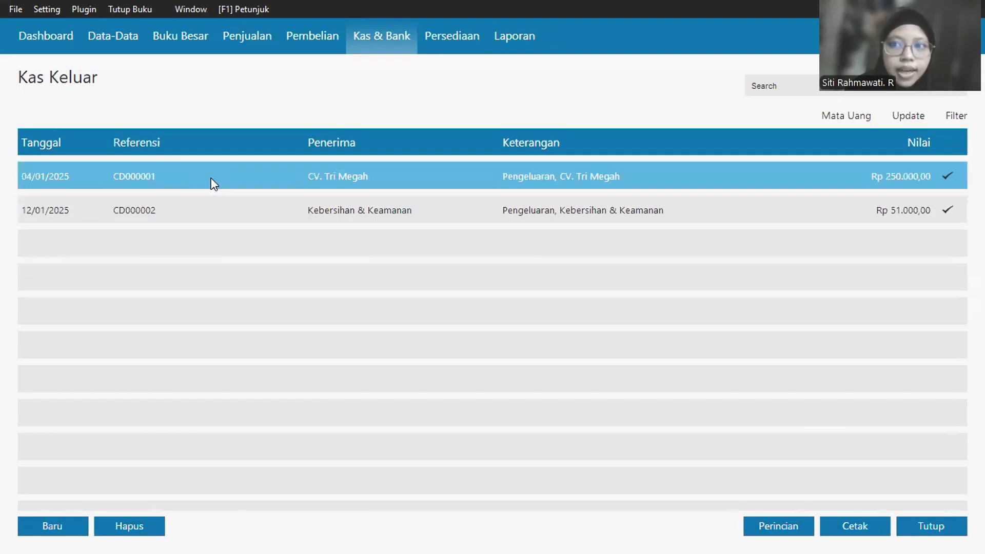
double_click(213, 182)
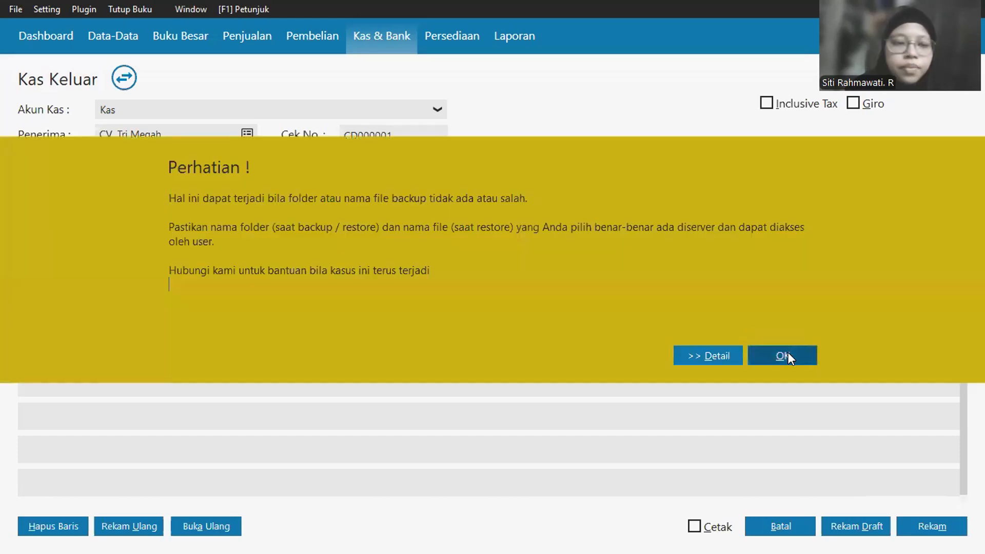
click(784, 355)
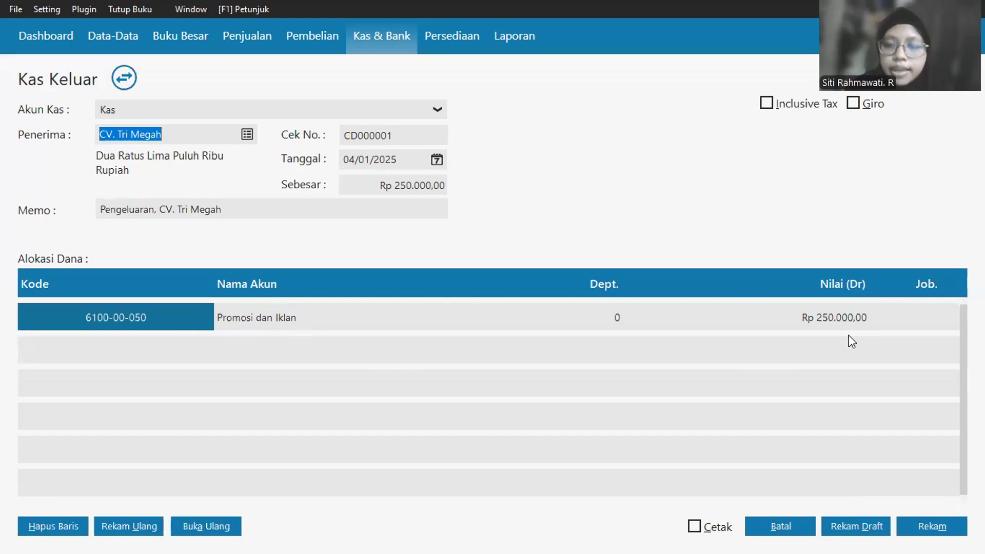
click(786, 523)
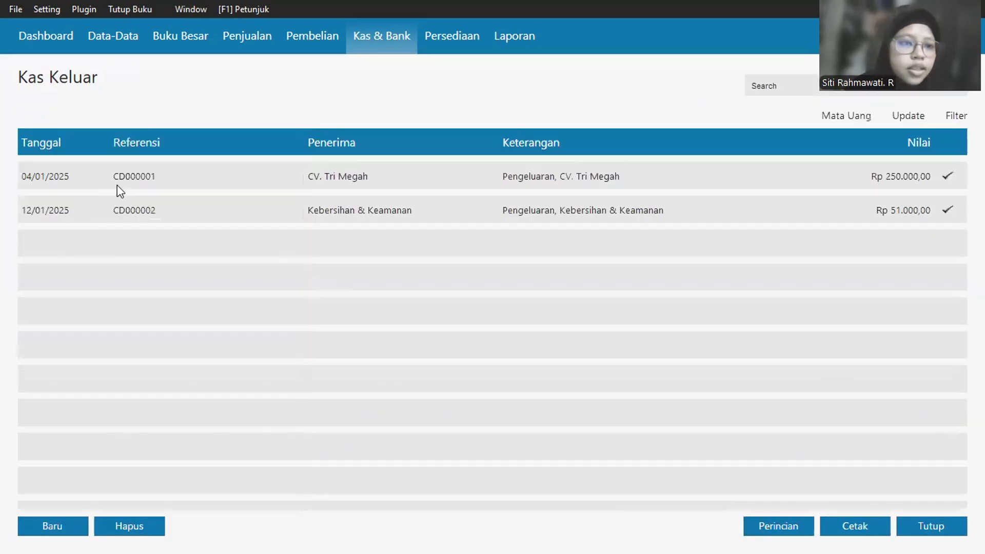
Step: Compare the Kas Keluar entries, then review the Kebersihan & Keamanan disbursement's details and exit without saving
click(958, 205)
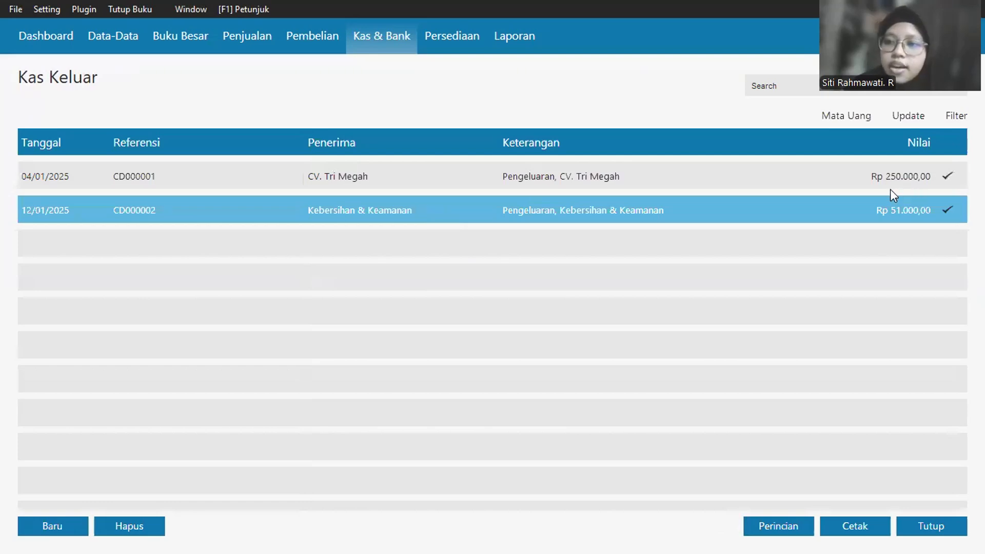
click(892, 172)
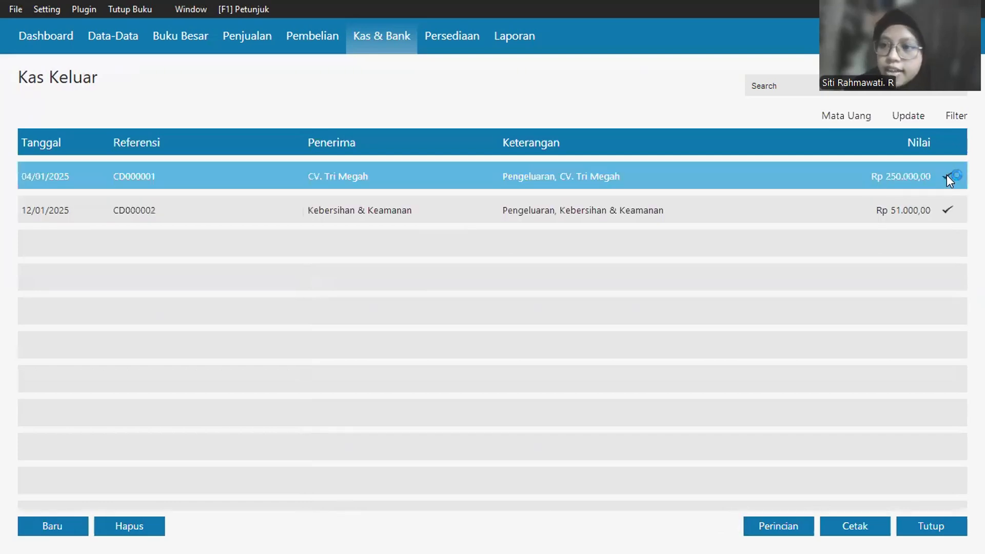
click(867, 211)
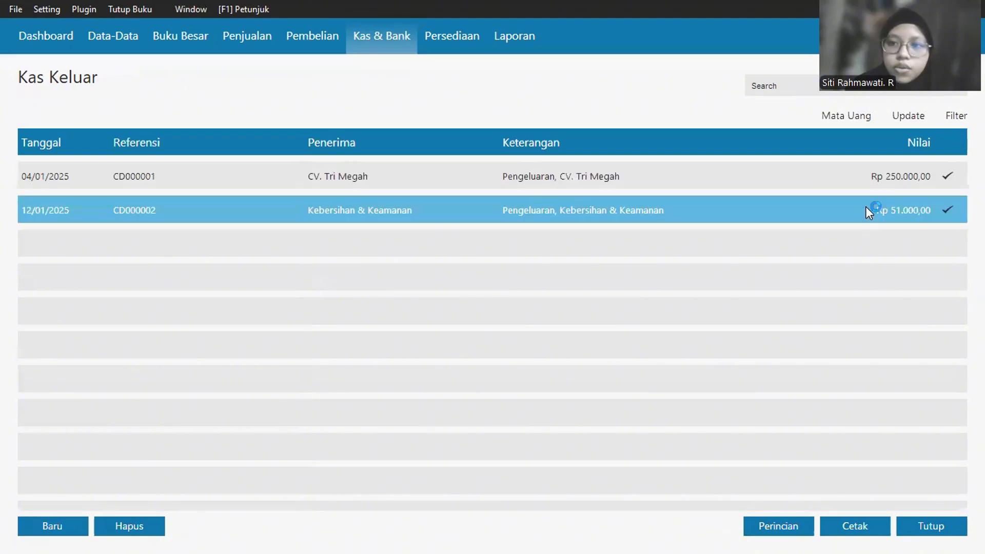
click(218, 218)
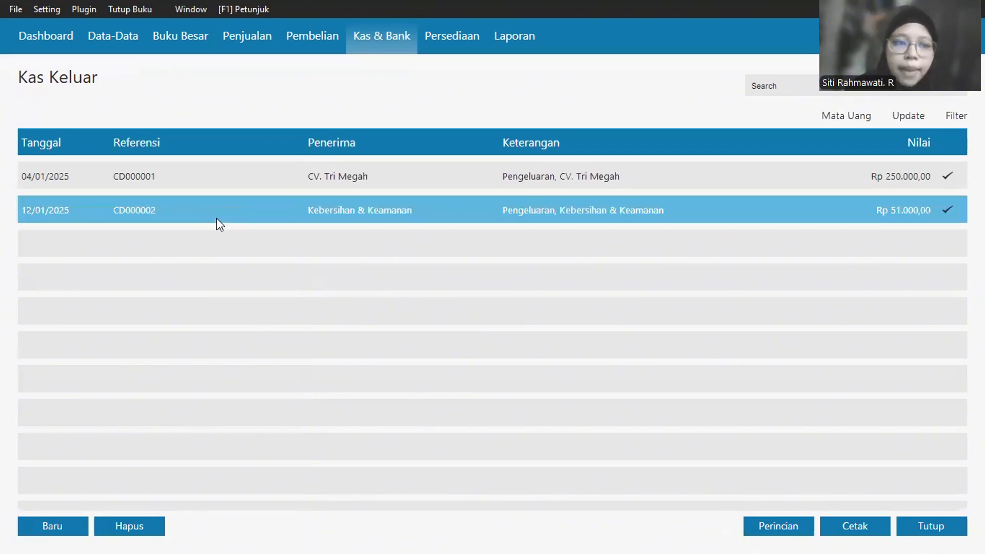
double_click(217, 219)
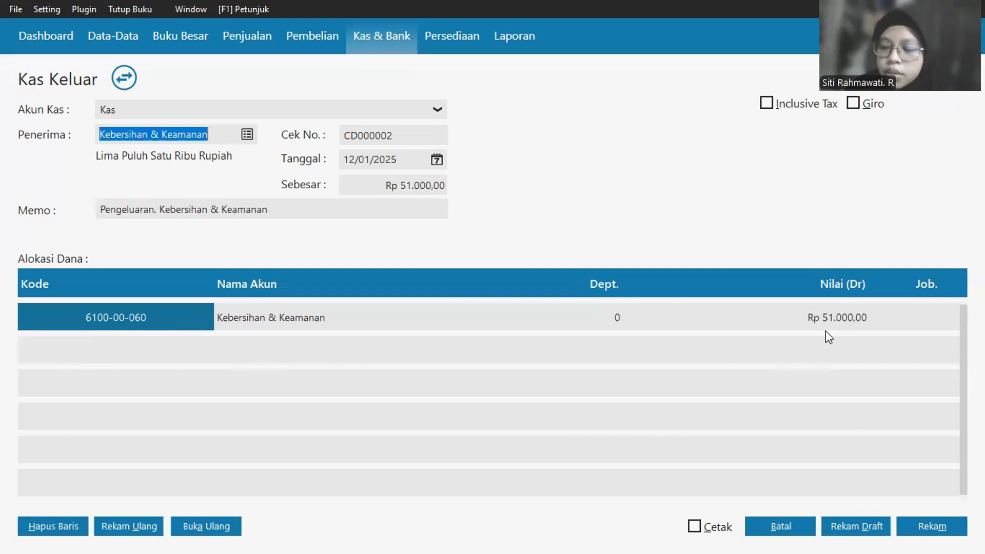
click(777, 529)
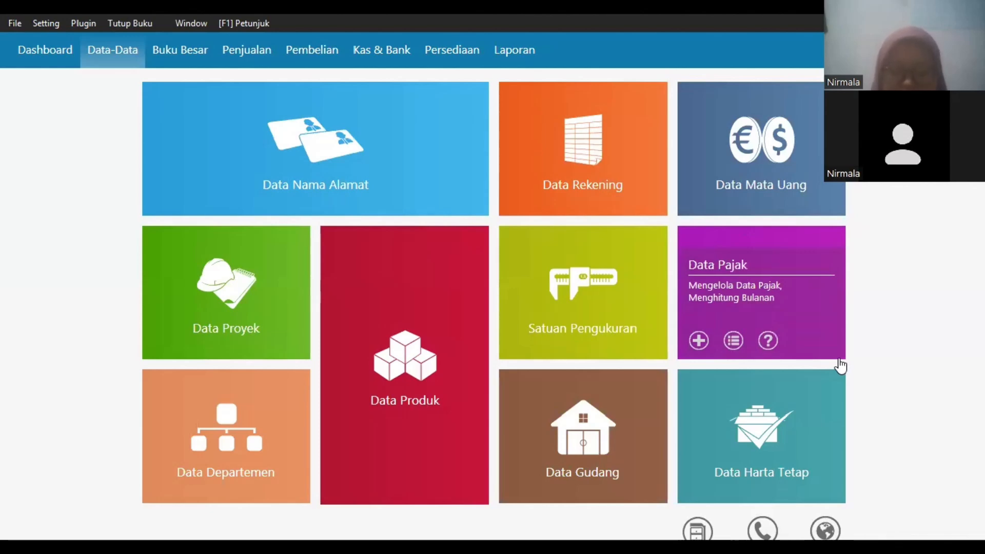
Step: Start a new supplier debt payment to CV. Riung Jaya from the Kas account and enter the amount Rp 1,250,000
mouse_move(335, 105)
click(311, 49)
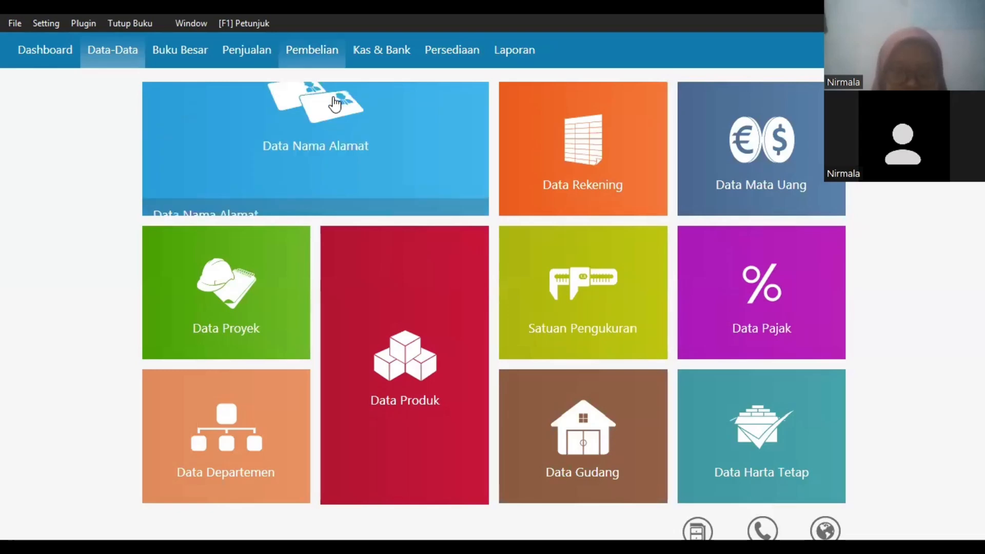
click(745, 306)
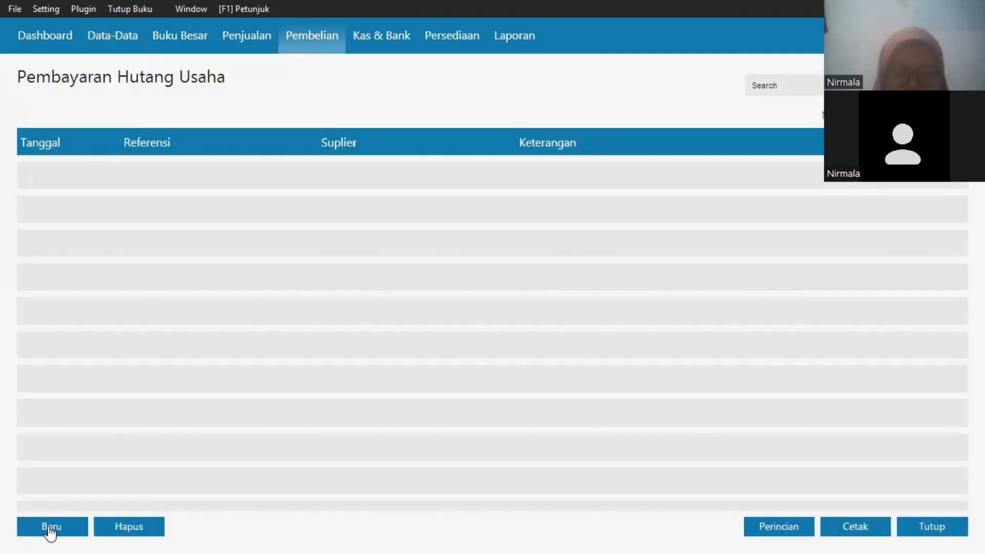
click(50, 530)
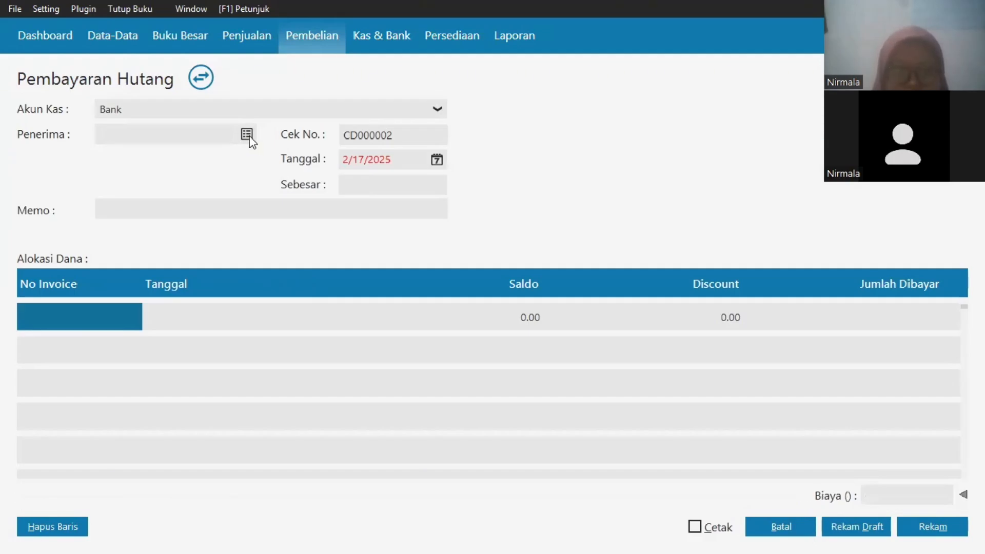
click(247, 135)
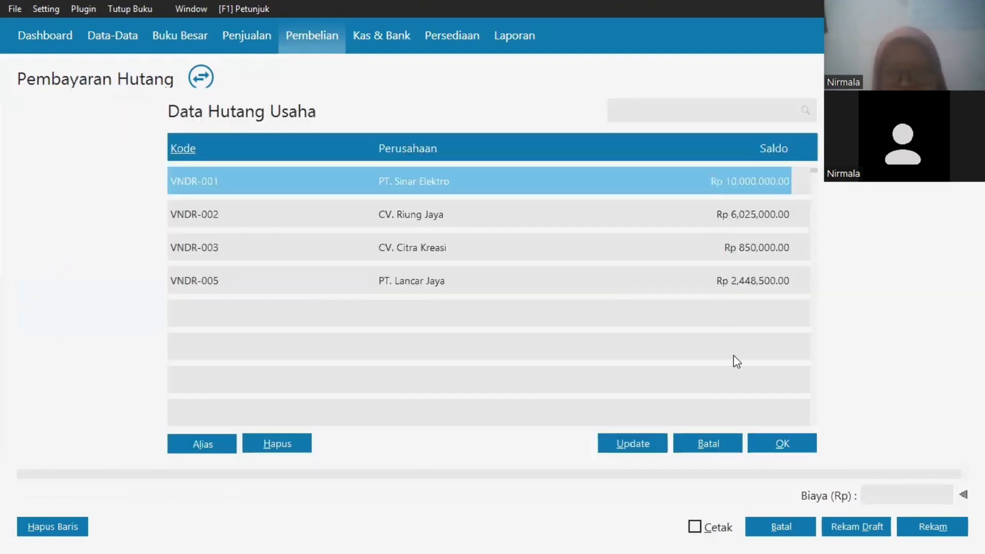
key(Down)
click(784, 450)
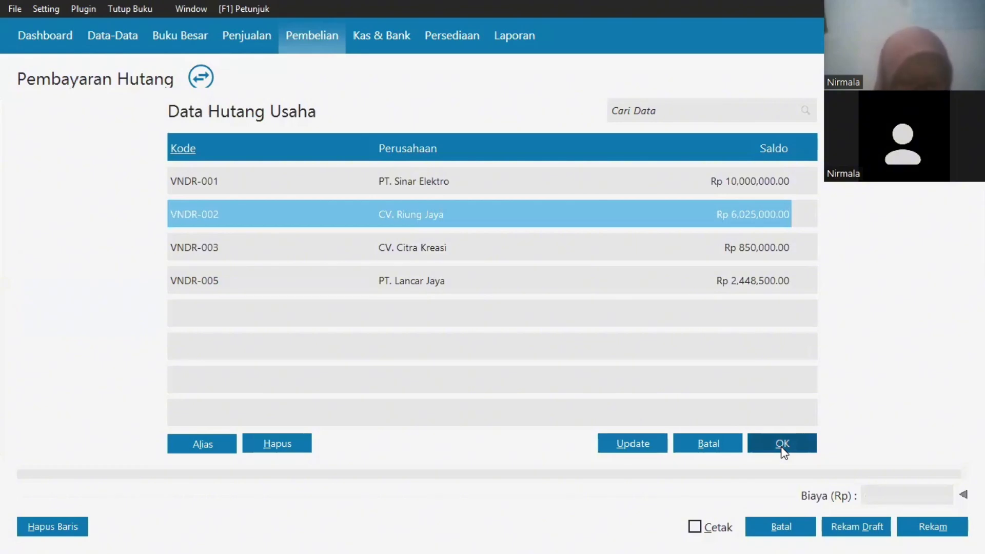
text(1250000)
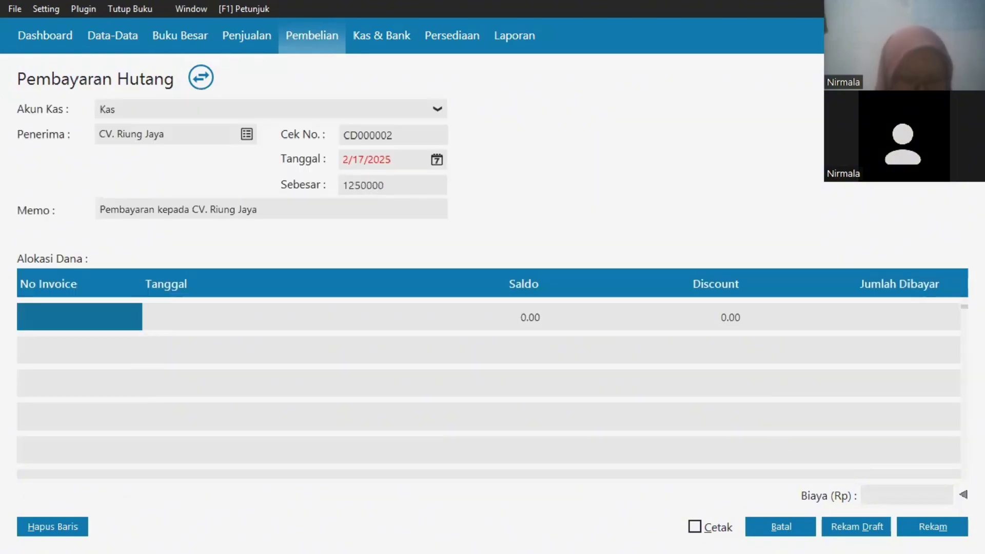
Step: Date the CV. Riung Jaya payment 1/14/2025 and record it
click(99, 315)
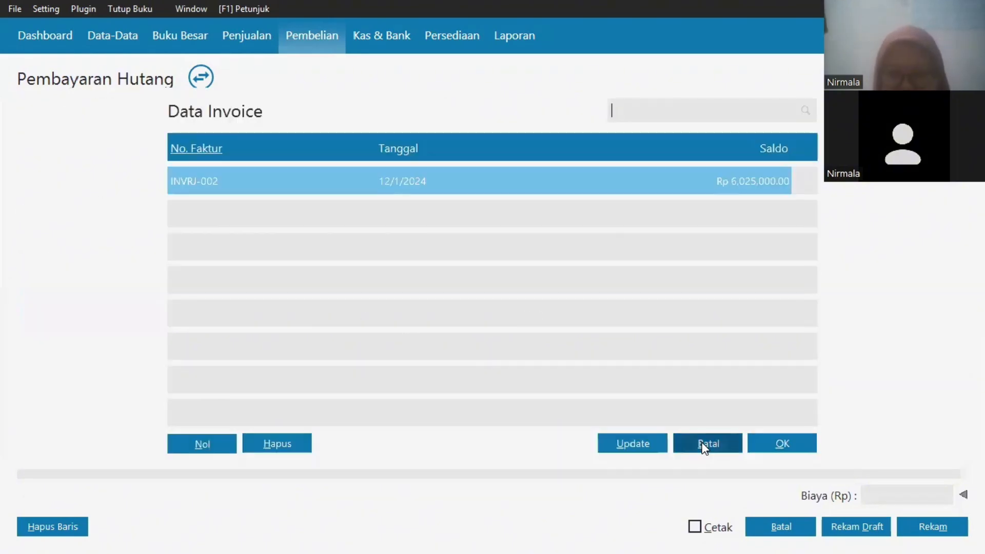
click(708, 443)
click(437, 159)
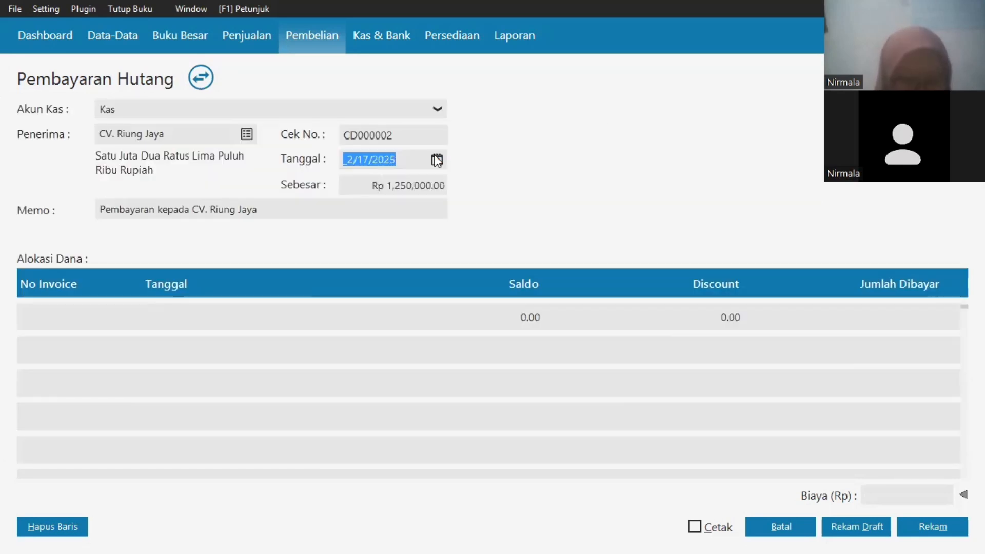
click(640, 189)
click(478, 259)
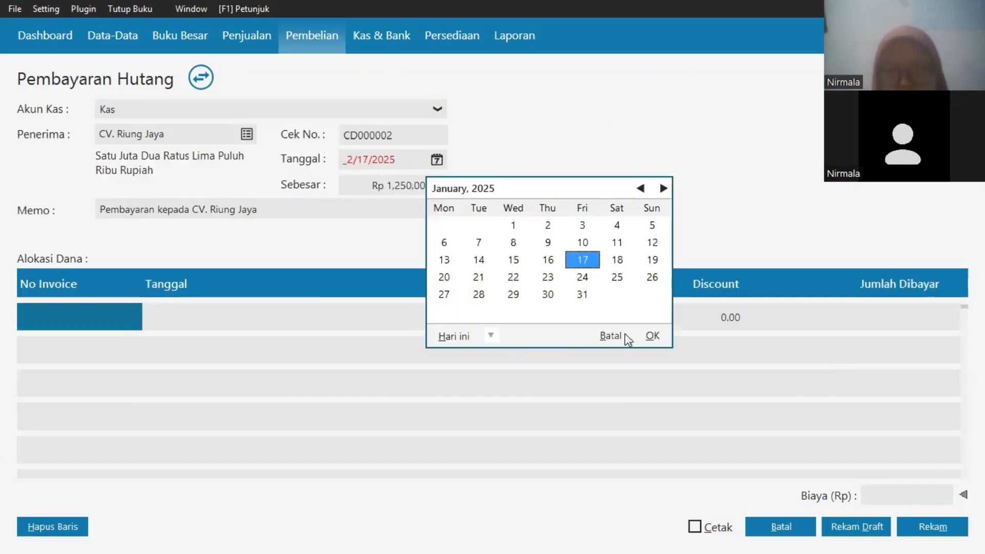
click(653, 336)
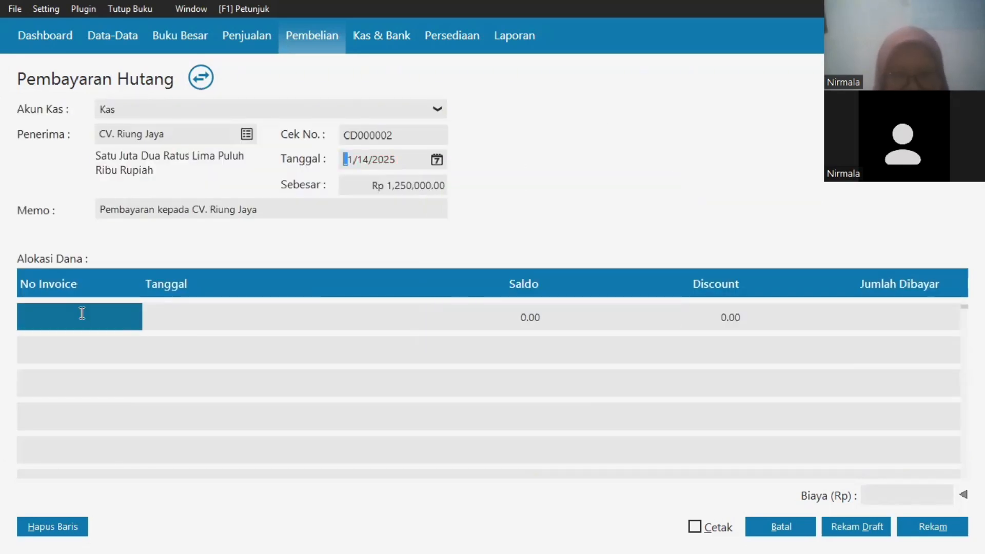
click(926, 529)
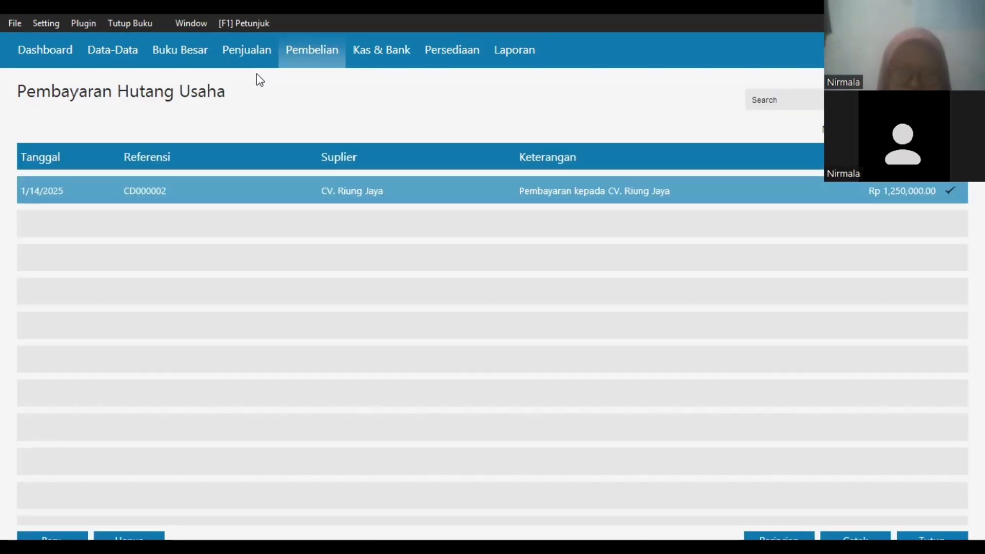
Step: Start a new sales invoice for the customer UD. Rahayu with the invoice date 1/20/2025
click(248, 52)
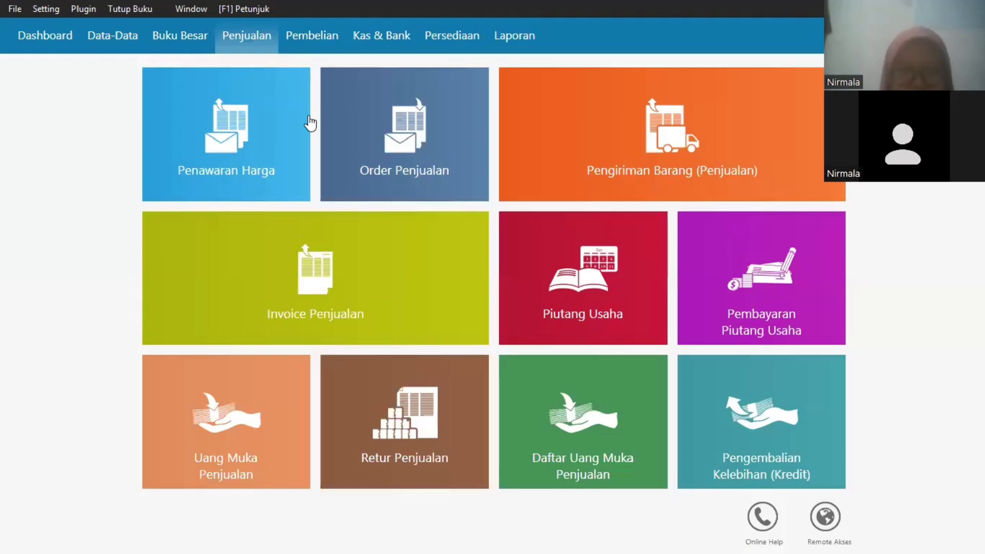
mouse_move(332, 300)
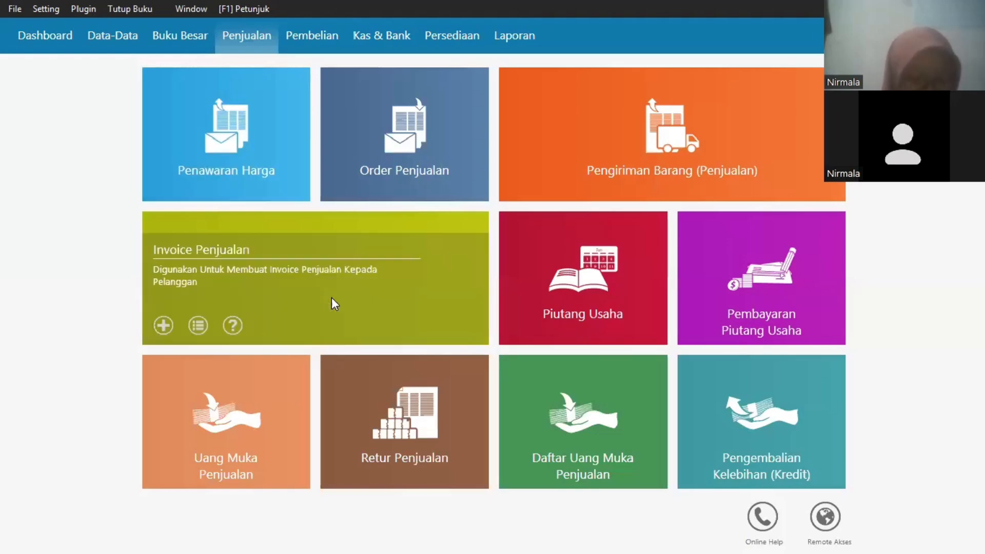
click(321, 266)
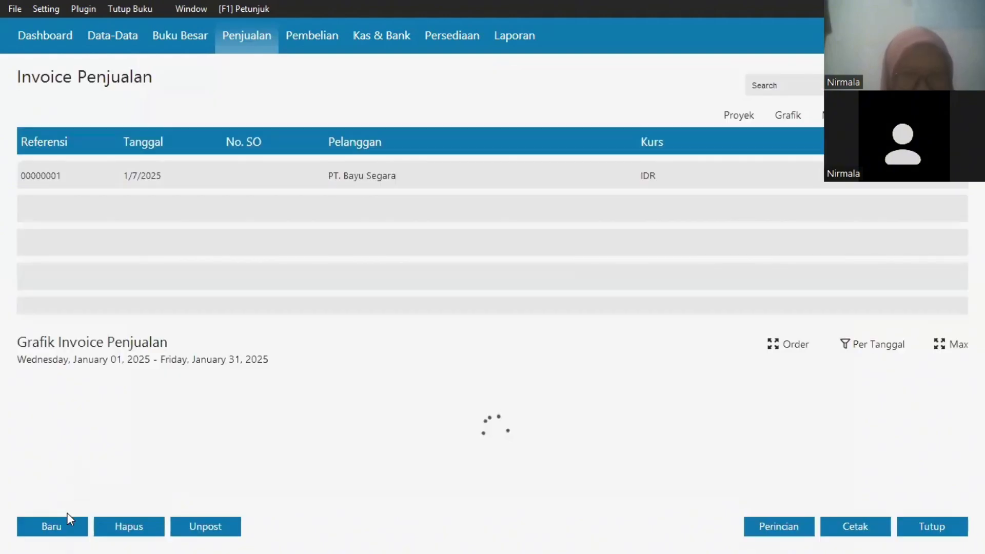
click(67, 531)
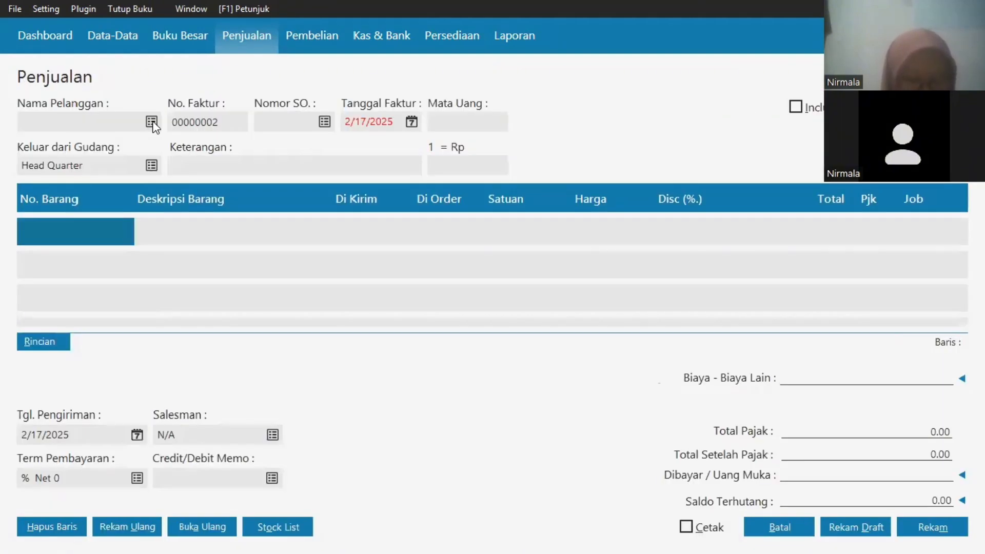
click(152, 122)
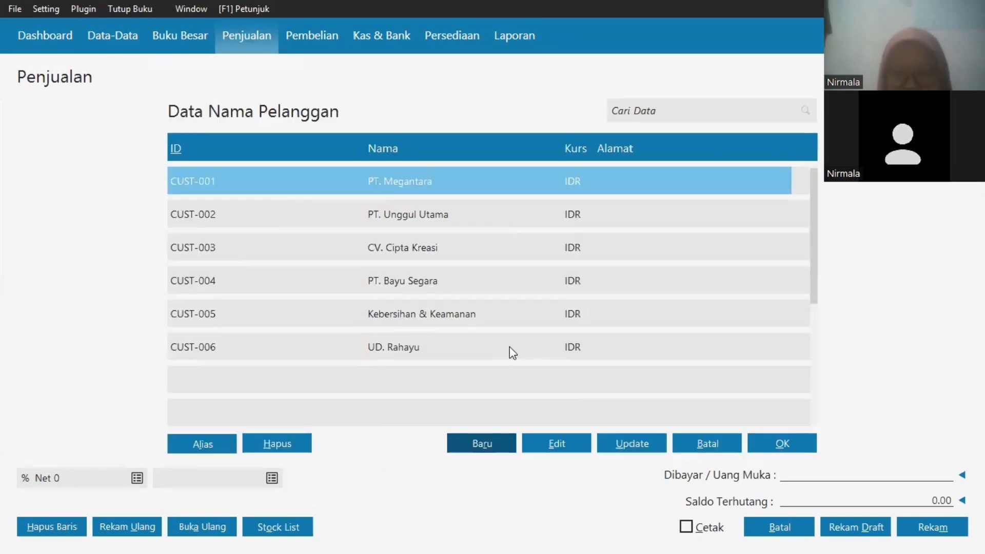
double_click(509, 347)
click(411, 121)
click(554, 149)
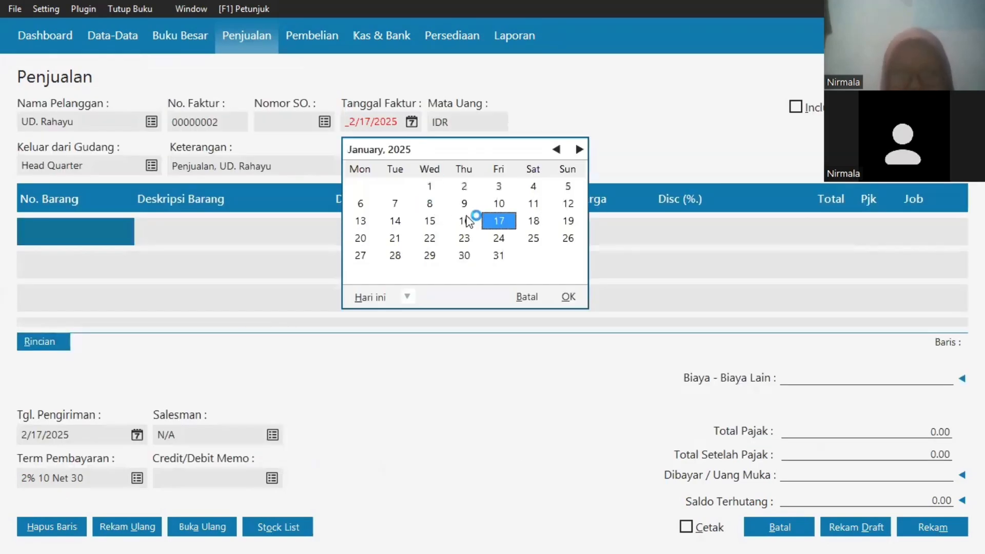
click(361, 240)
click(568, 297)
Step: Add 2 units of Kipas Angin (B01) at 135,000 each with VAT to the invoice
click(46, 239)
click(782, 444)
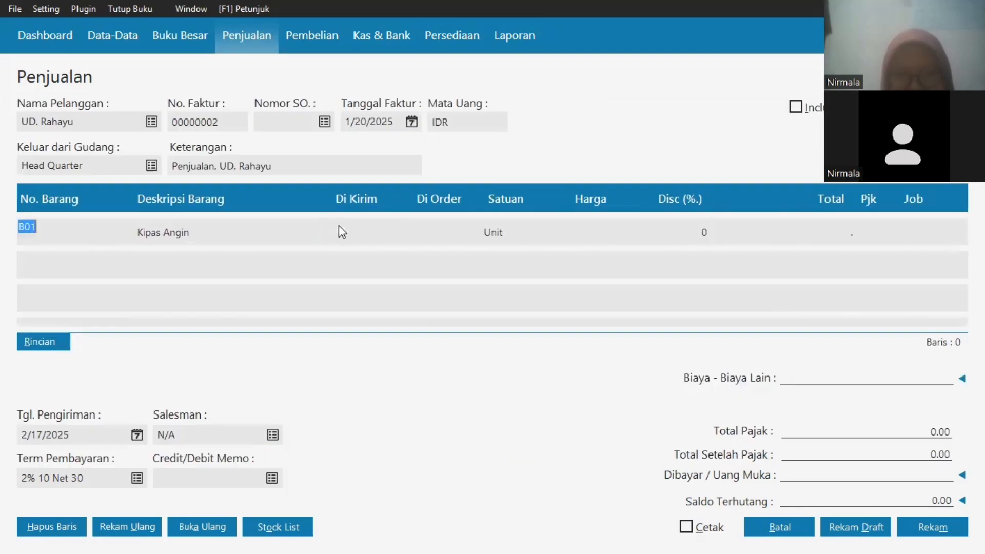
click(339, 226)
text(2)
key(Tab)
key(Tab)
click(630, 242)
text(135000)
click(867, 232)
Step: Add 4 units of Radio FM/AM (B03) at 75,250 each with VAT to the invoice
click(75, 264)
click(484, 281)
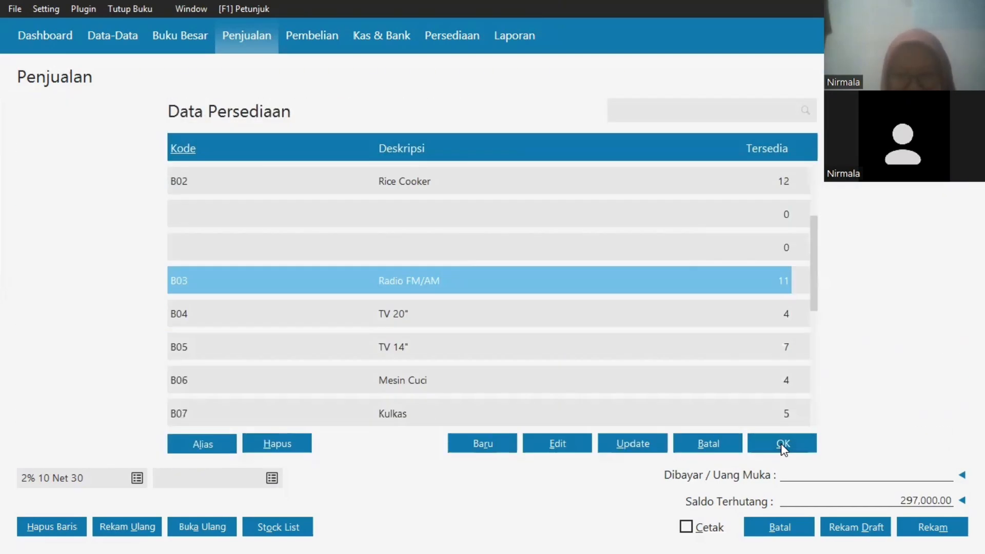
click(782, 445)
text(4)
click(867, 266)
Step: Add 1 unit of Mesin Cuci (B06) at 618,250 with VAT to the invoice
click(55, 302)
click(244, 380)
text(1)
click(617, 298)
text(618250)
click(621, 267)
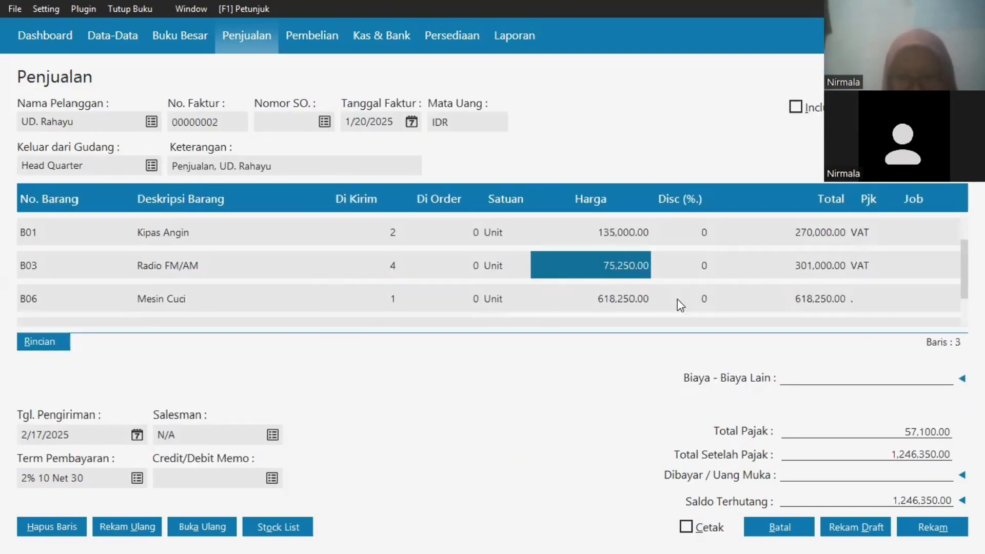
click(867, 299)
Step: Add 3 units of TV 14" (B05) at 495,000 each with VAT, and record the sales invoice
click(640, 409)
click(57, 322)
click(786, 445)
text(3)
key(Tab)
key(Tab)
click(867, 299)
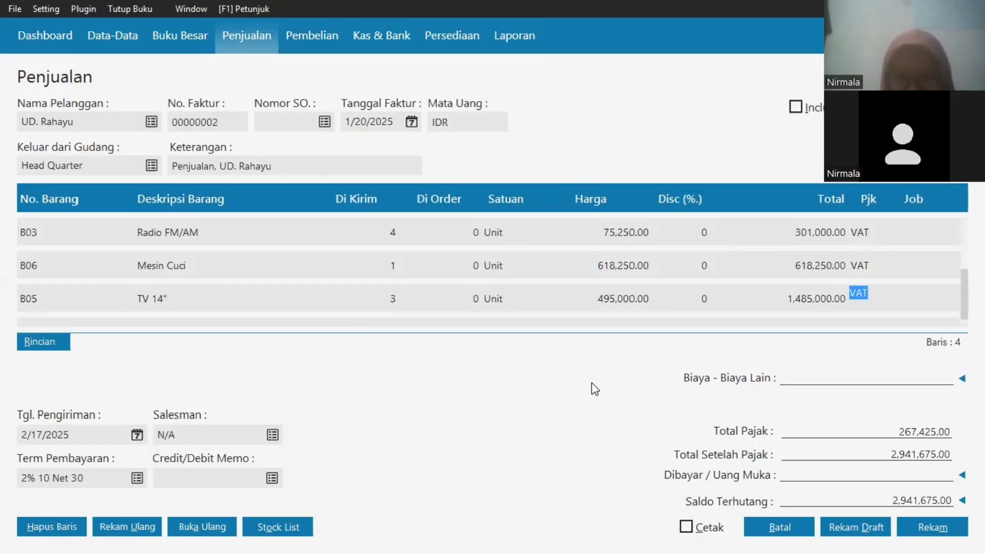
click(924, 527)
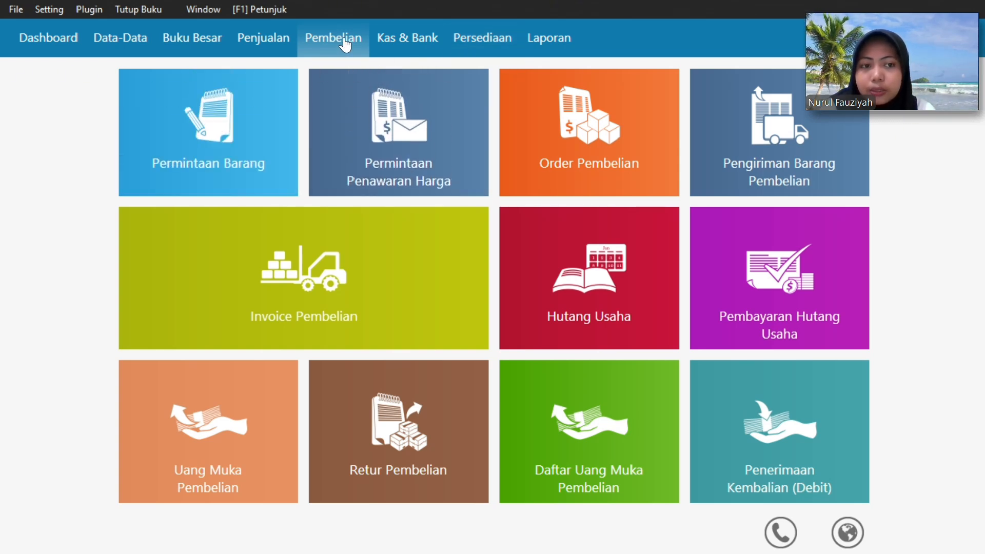
Step: Start a new supplier debt payment to PT. Sinar Elektro from the Bank account, dated 21/01/2025
click(748, 279)
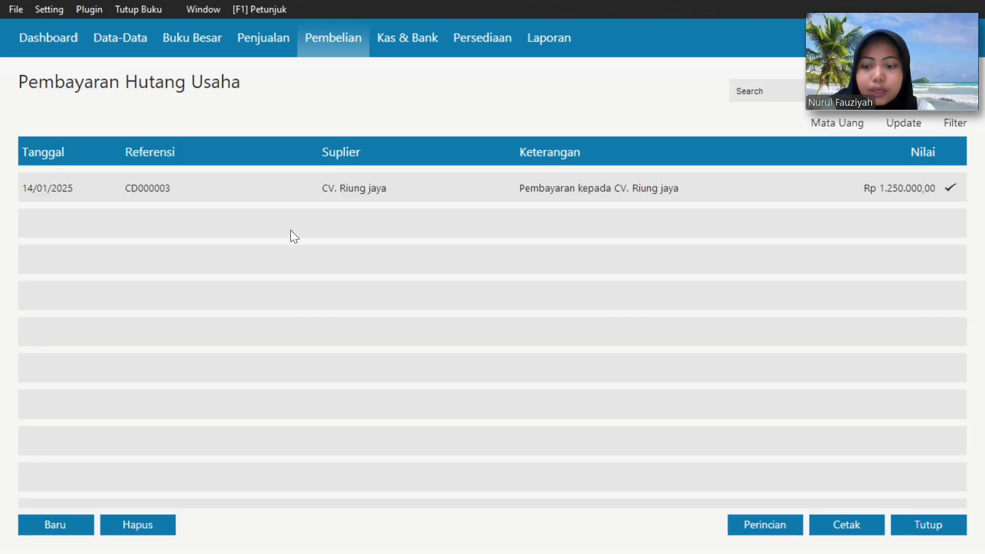
click(60, 520)
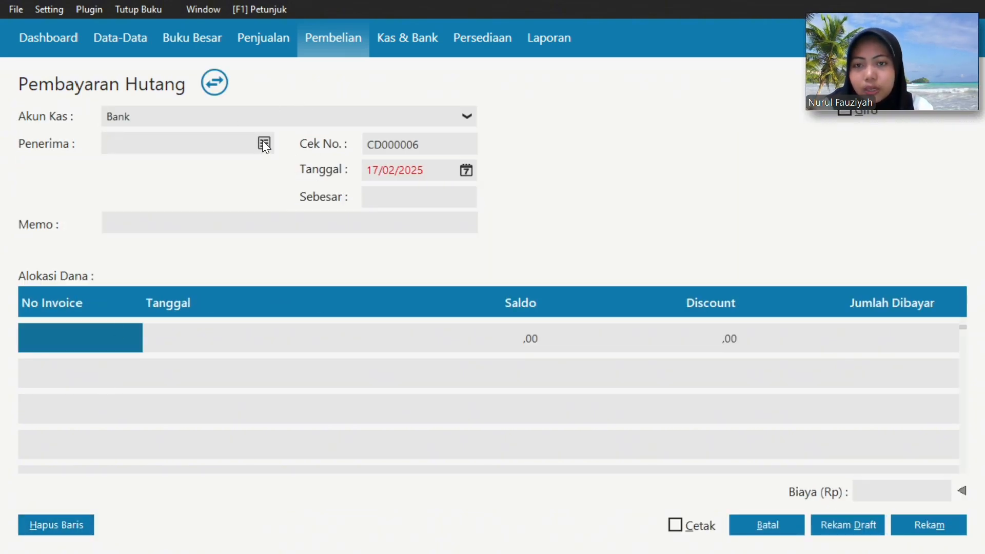
click(263, 144)
double_click(393, 173)
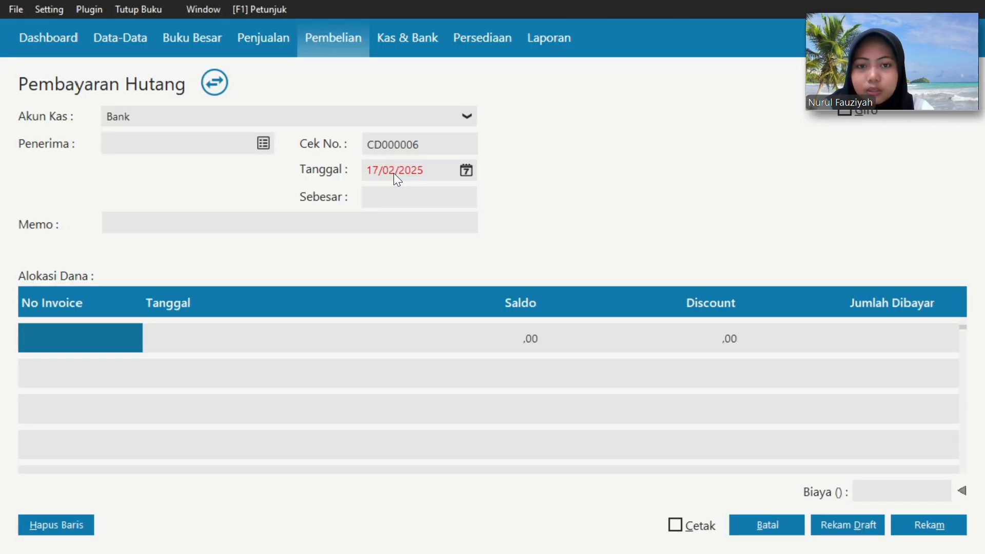
click(467, 171)
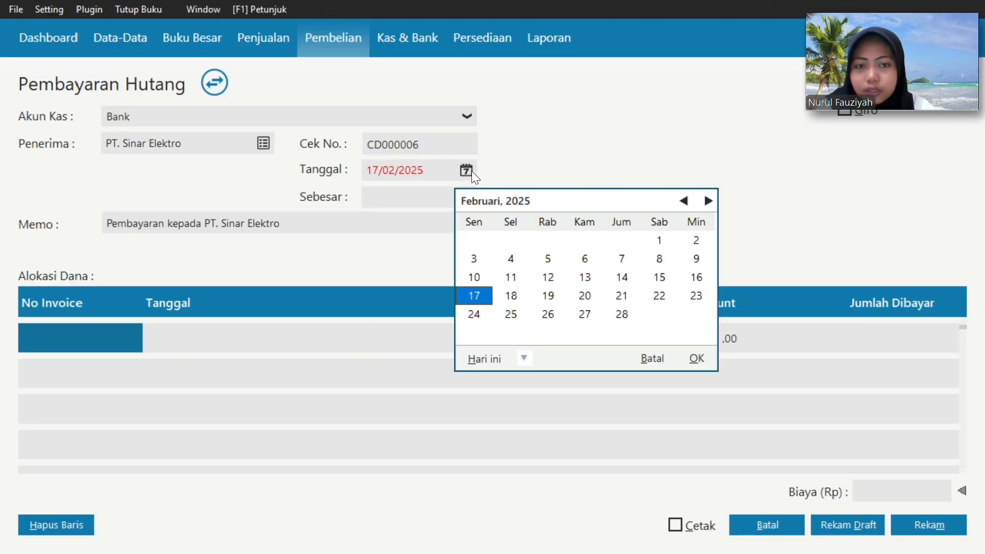
click(684, 201)
click(510, 295)
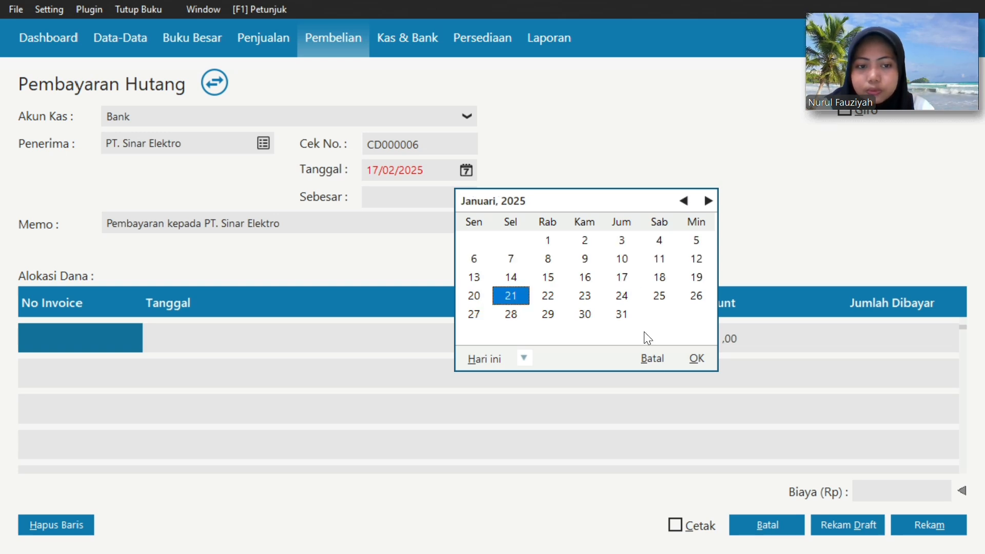
click(696, 359)
Step: Allocate the payment to PT. Sinar Elektro's invoice INVSE-001
double_click(39, 334)
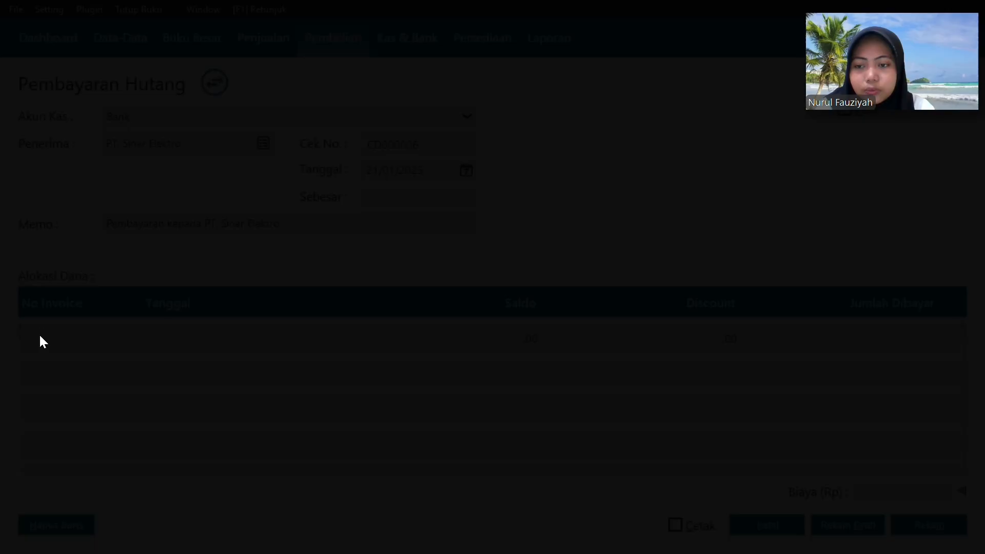
double_click(268, 174)
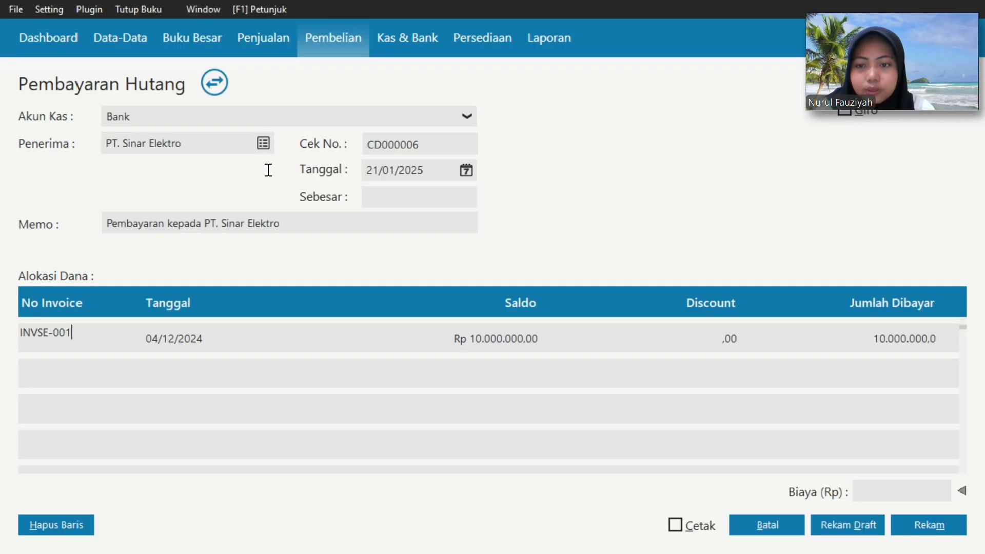
double_click(99, 342)
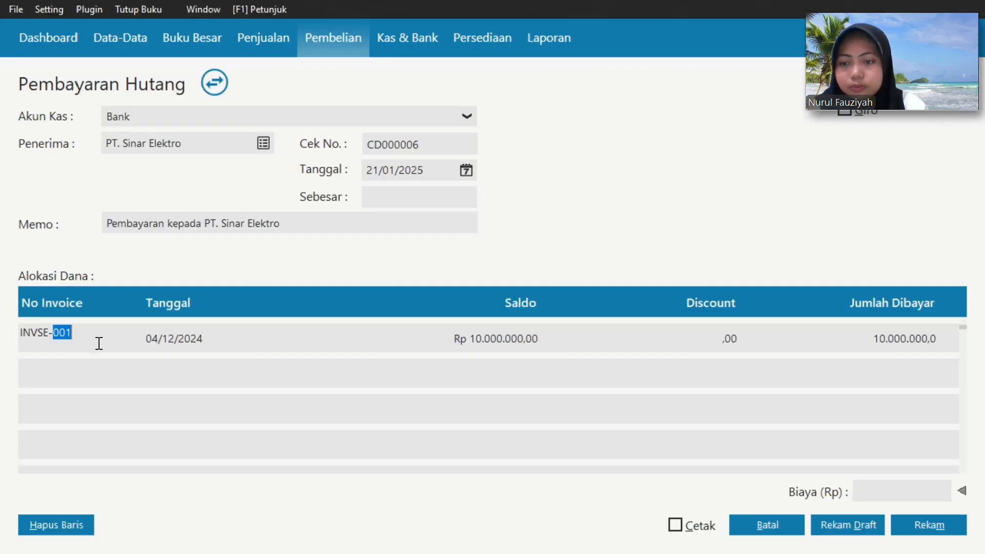
click(99, 342)
Step: Set the amount paid on invoice INVSE-001 to 4.725.000
key(Tab)
key(Tab)
key(Tab)
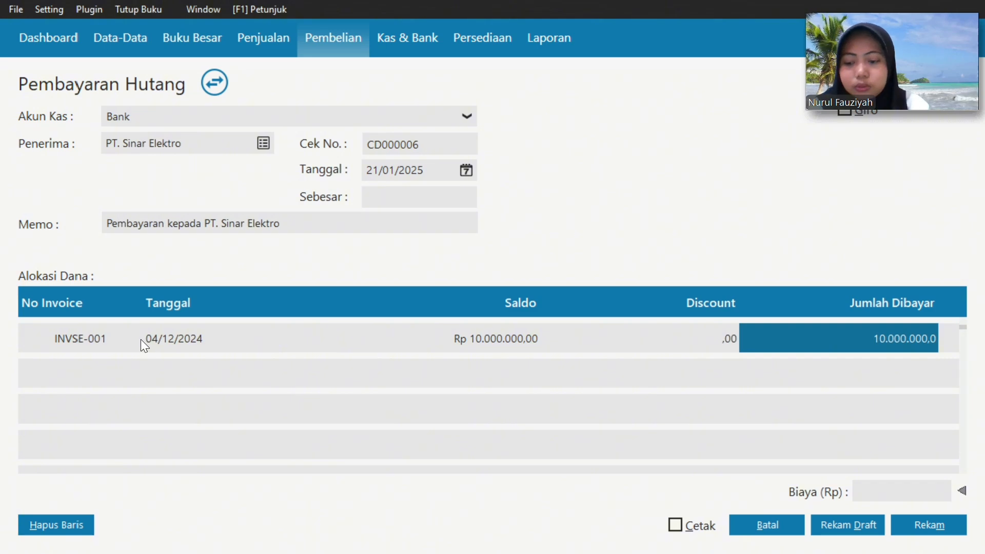
text(42)
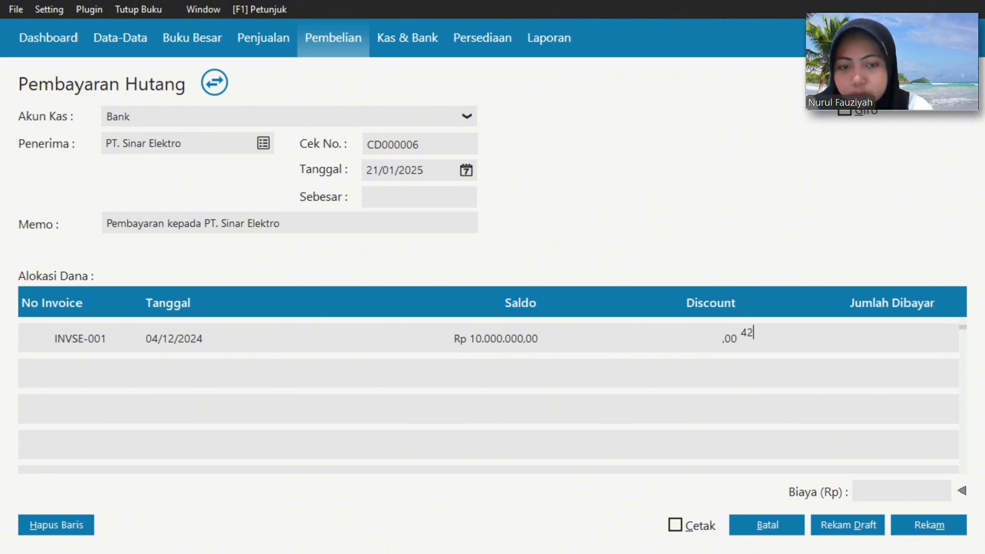
key(BackSpace)
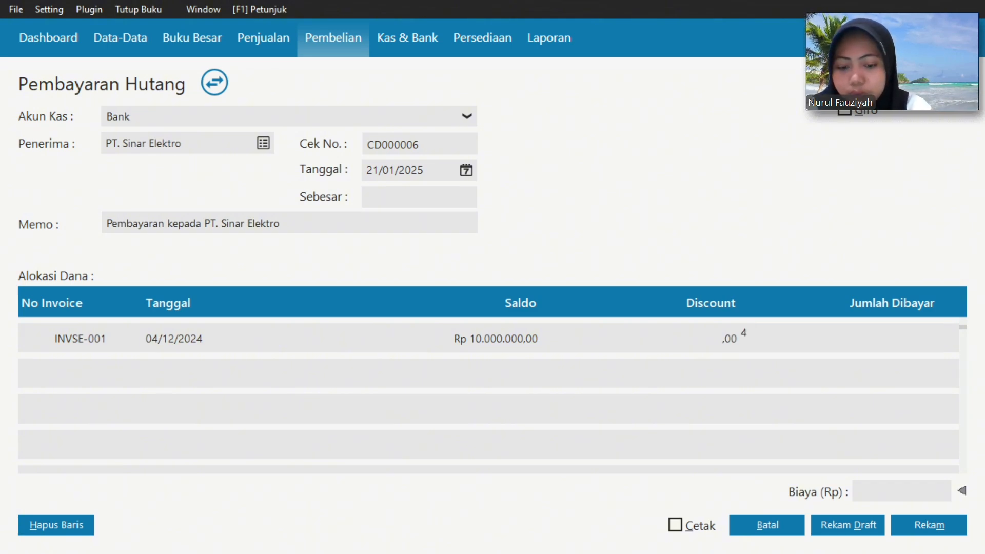
text(725)
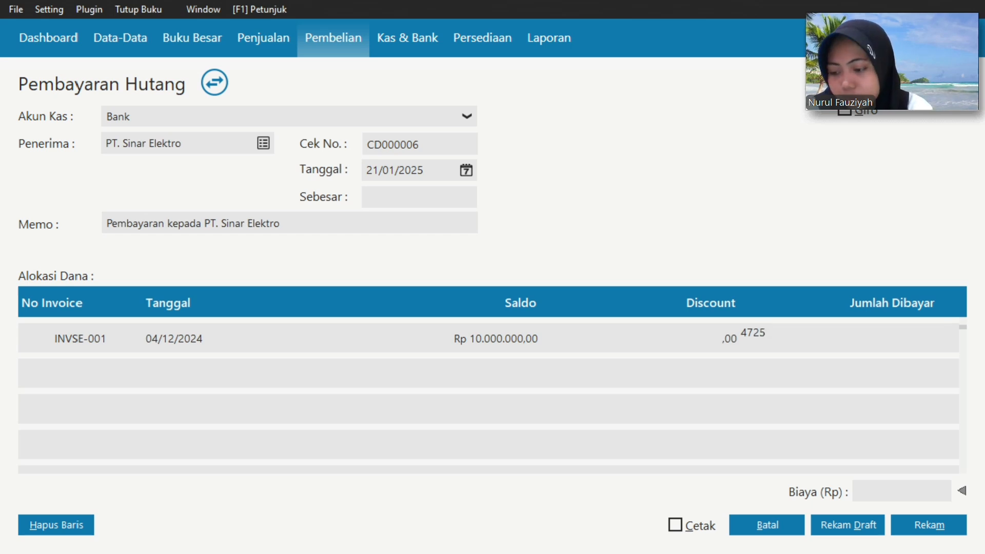
text(.0000)
key(Return)
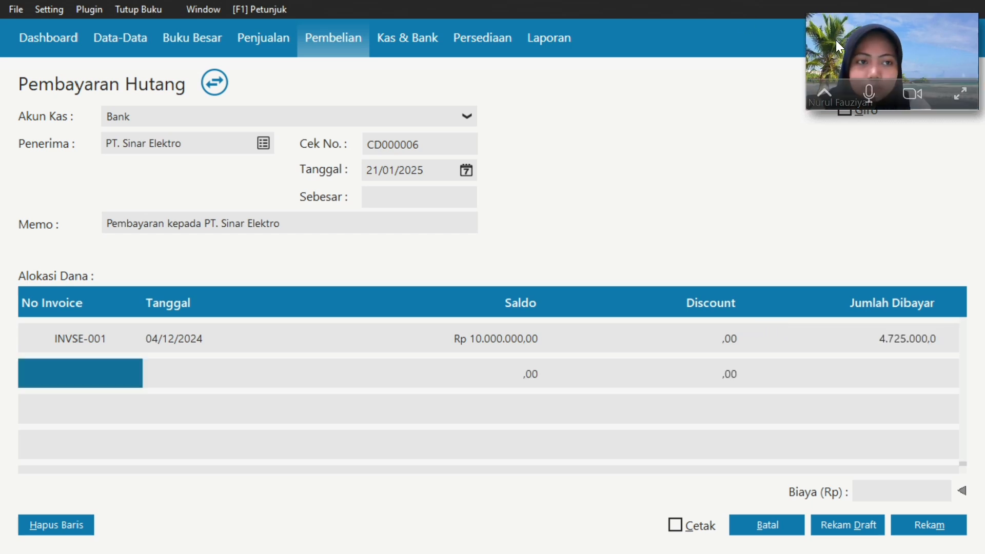
Step: Mark the supplier payment as a giro, fill in its total of Rp 4.725.000,00, and submit it for recording
drag(836, 40, 814, 220)
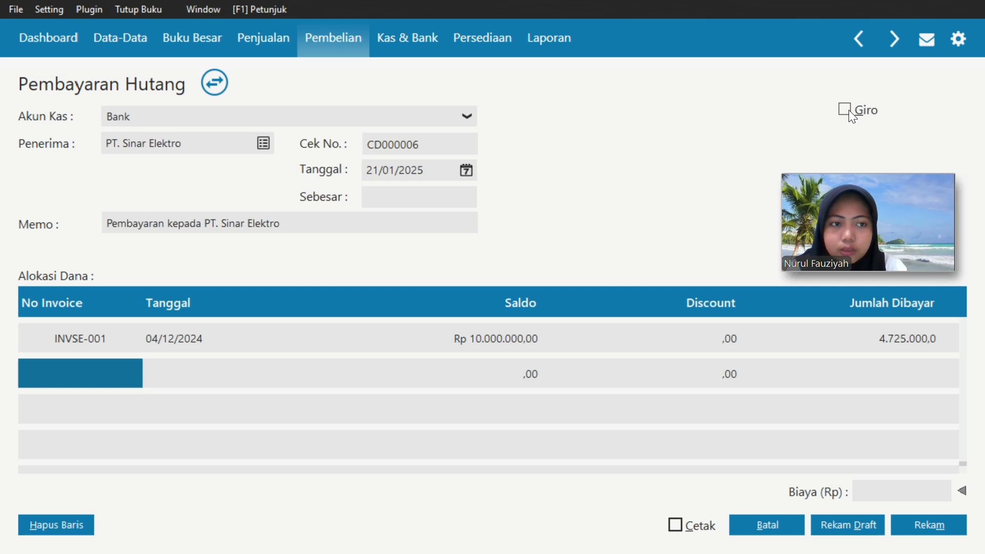
click(849, 110)
click(408, 193)
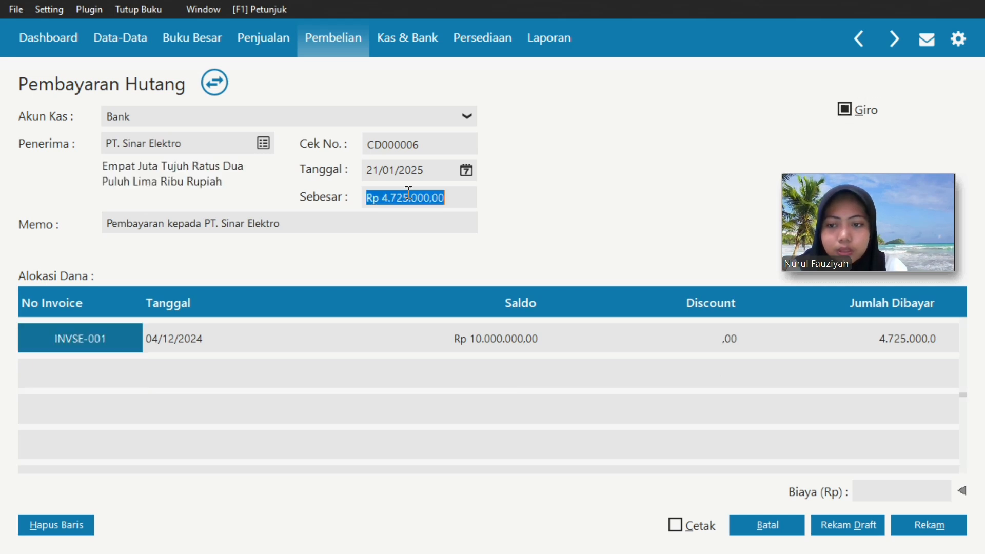
click(940, 525)
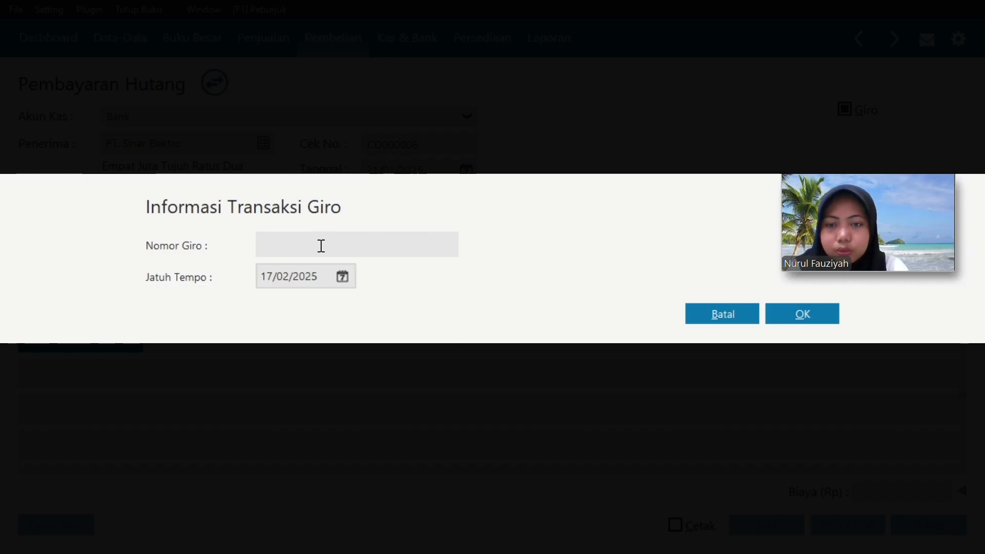
Step: Enter giro number BG000011 with due date 28/01/2025, finish recording the debt payment, and close the payment list
click(321, 246)
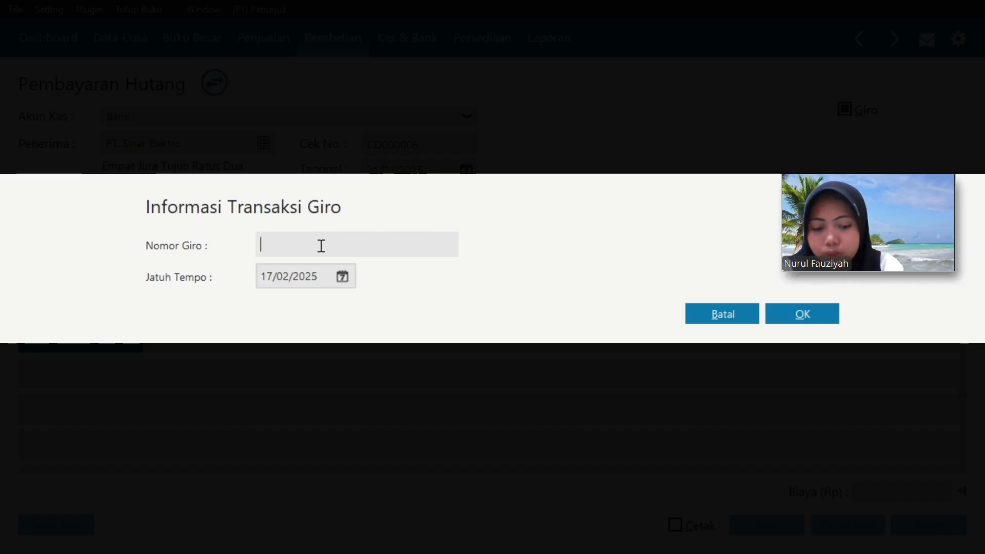
text(BG000011)
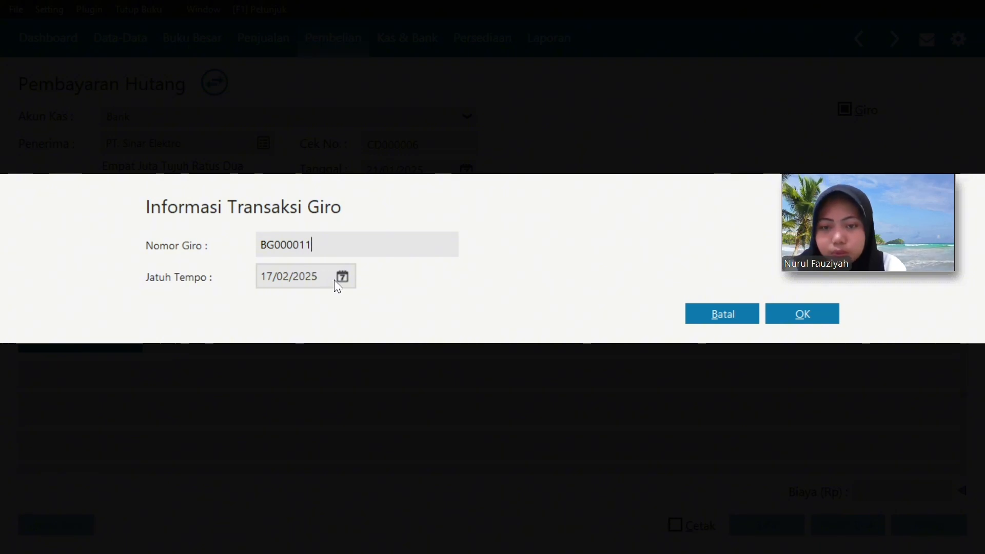
click(343, 276)
click(562, 307)
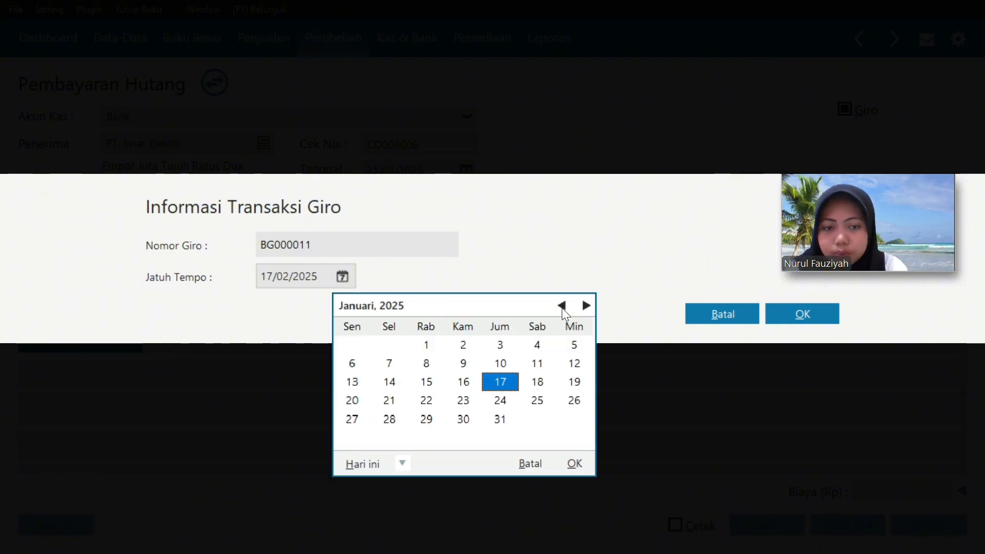
click(390, 419)
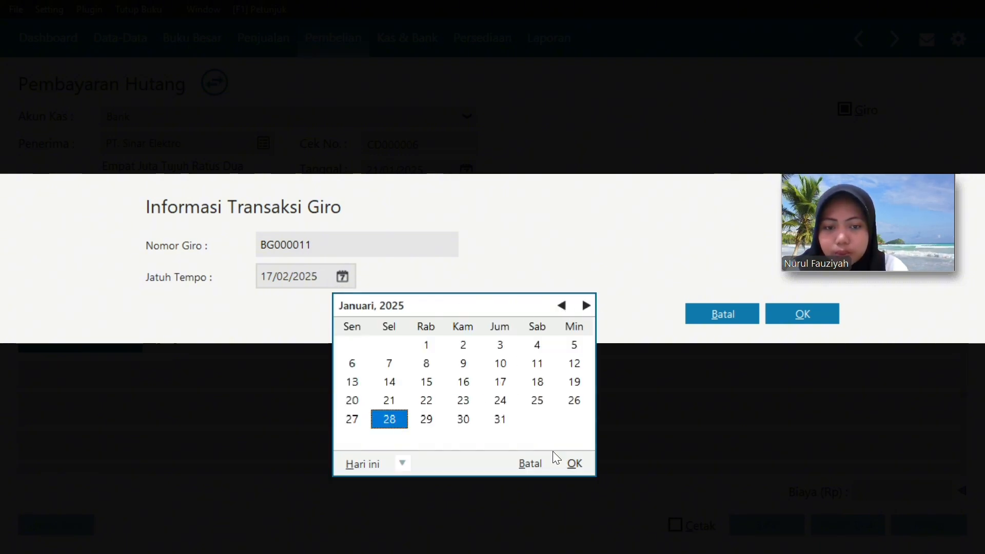
click(574, 469)
click(816, 318)
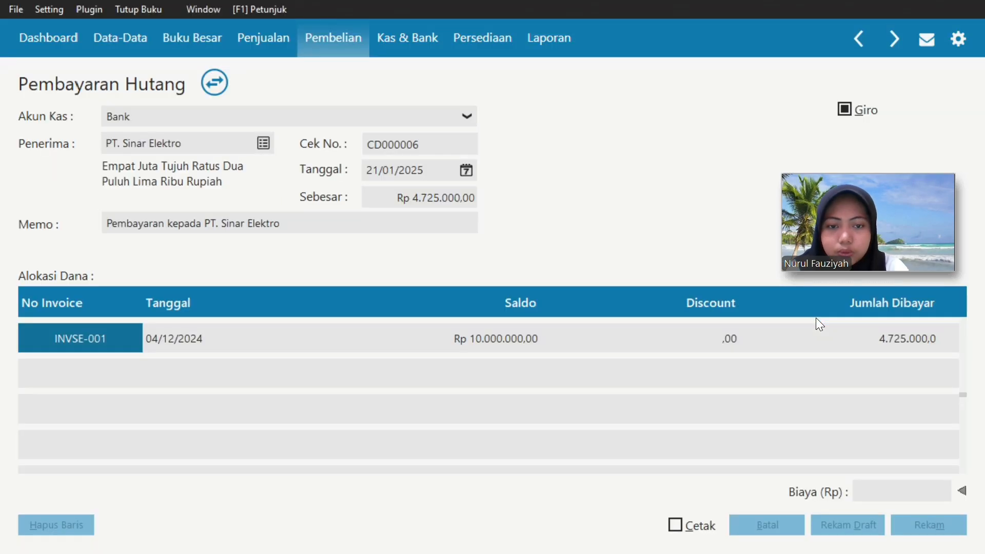
click(721, 359)
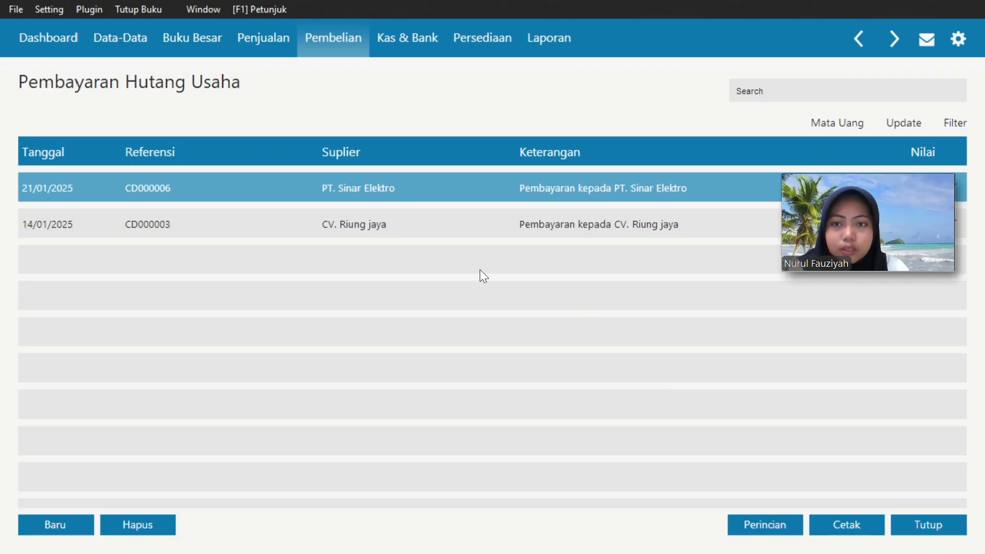
click(929, 525)
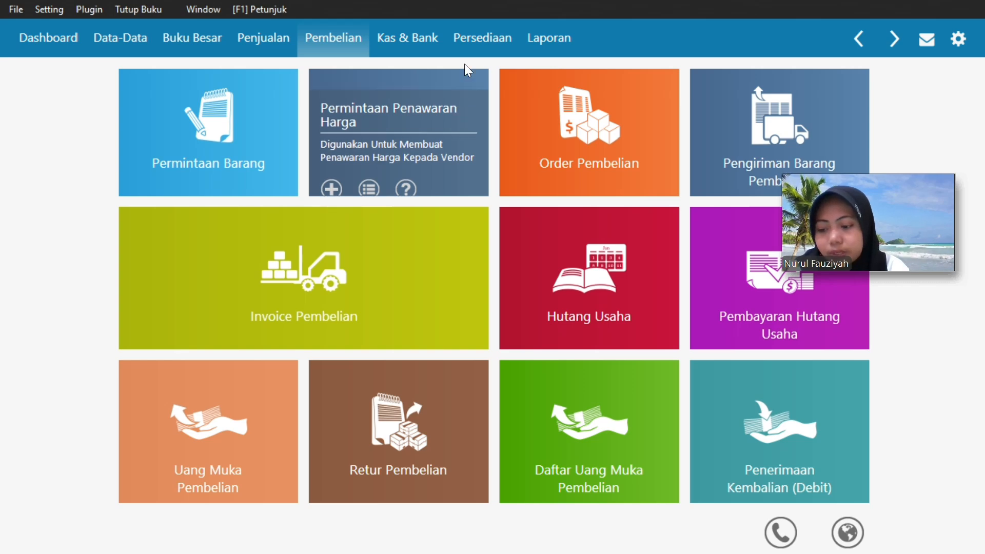
Step: Start a new cash transfer from the Kas account to the Bank account
click(409, 43)
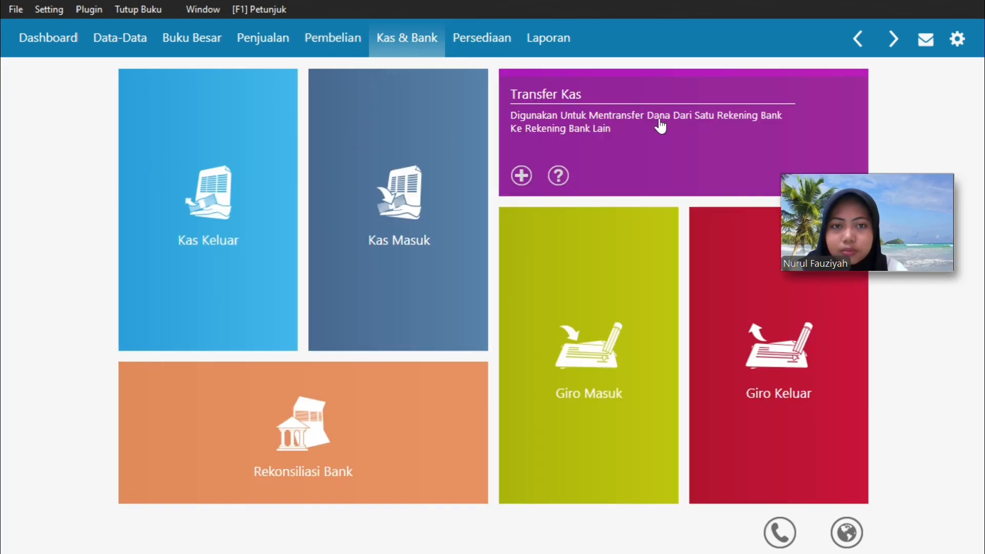
click(660, 126)
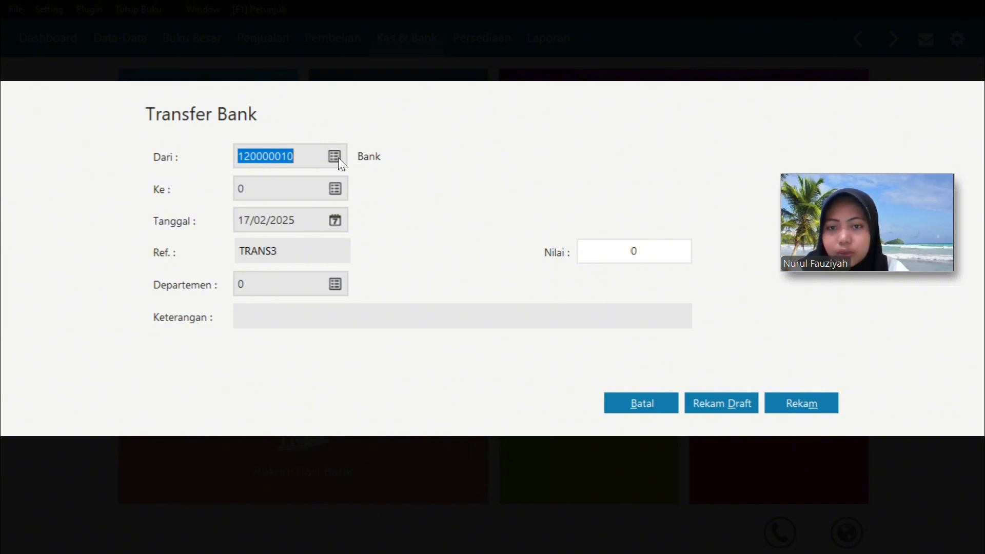
click(336, 158)
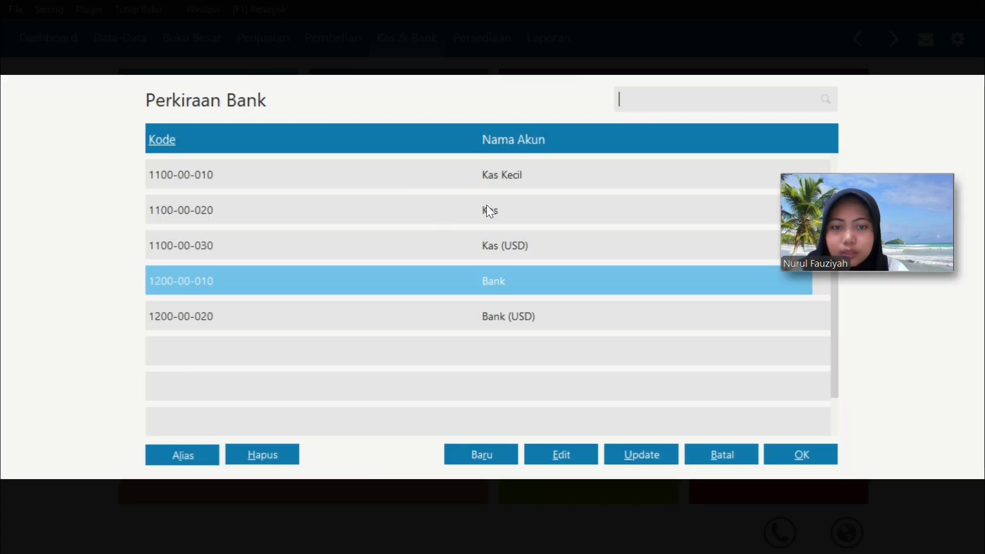
double_click(490, 210)
click(342, 189)
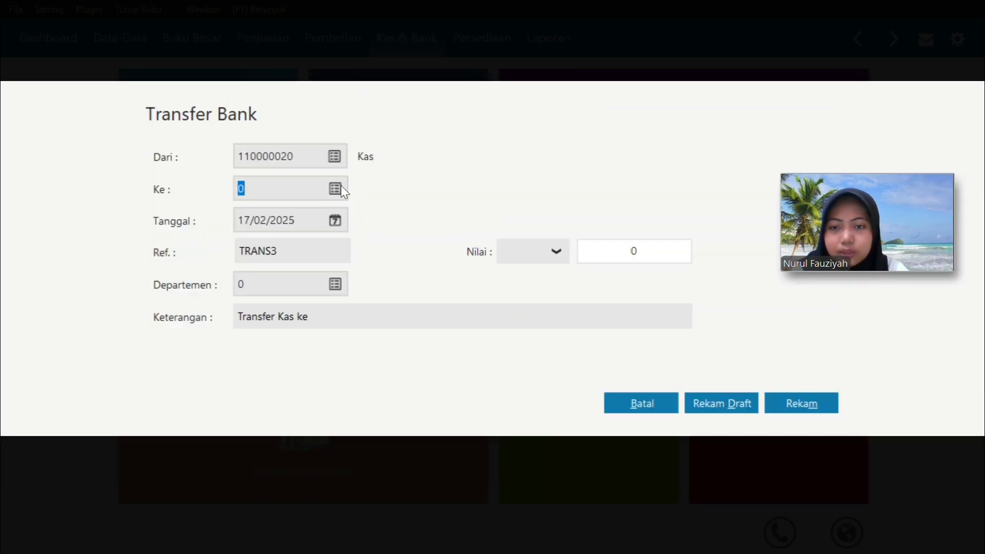
double_click(512, 285)
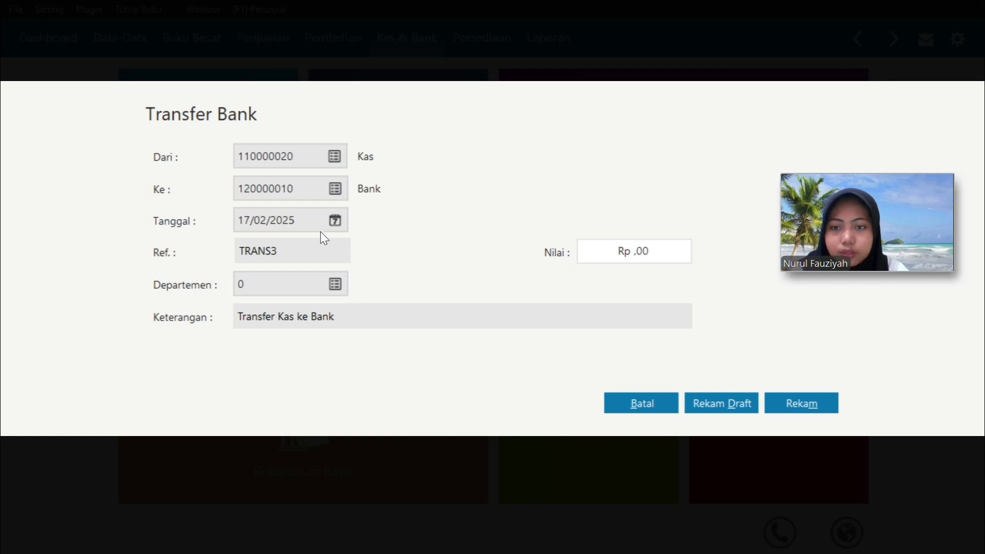
Step: Date the Kas to Bank transfer 25/01/2025 and set its amount to 1280000
click(336, 220)
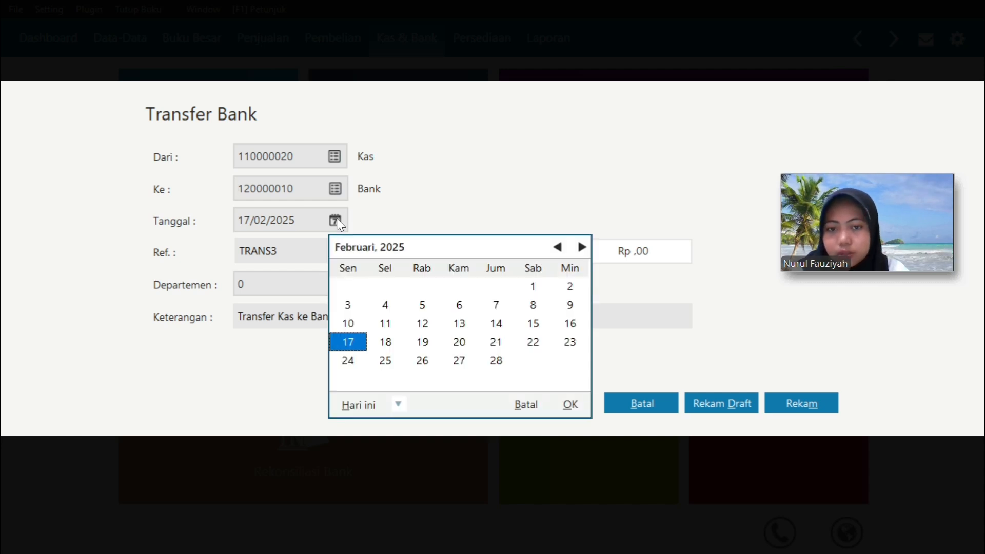
click(558, 247)
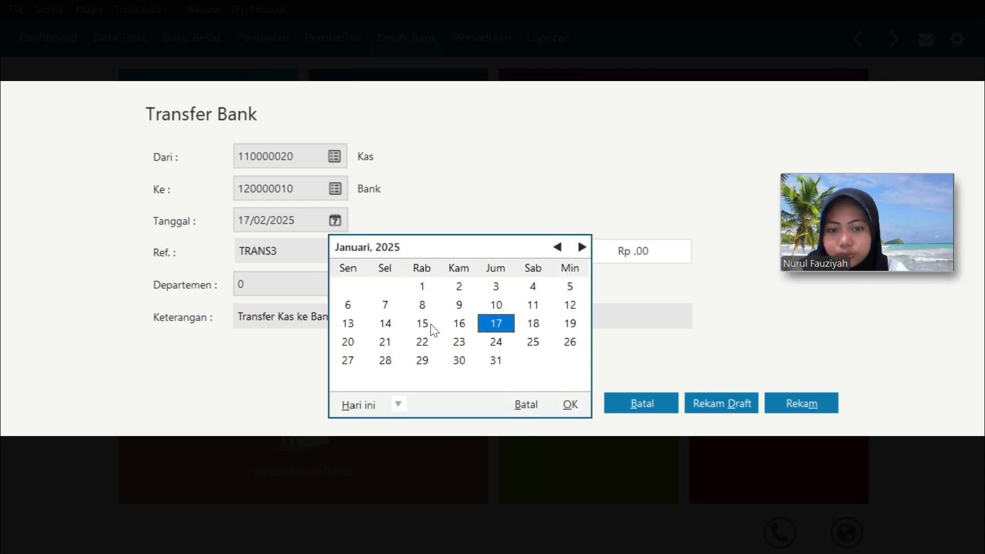
double_click(534, 342)
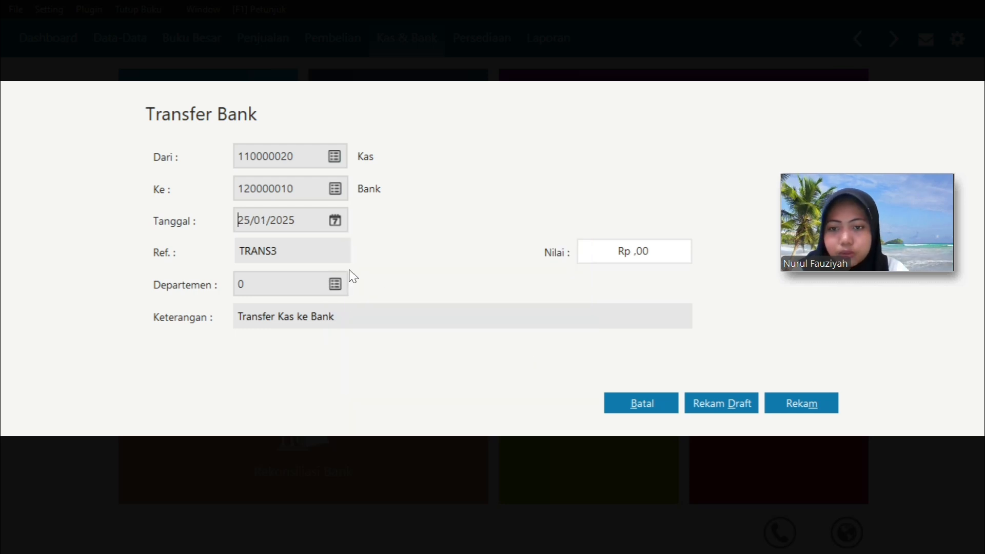
click(639, 252)
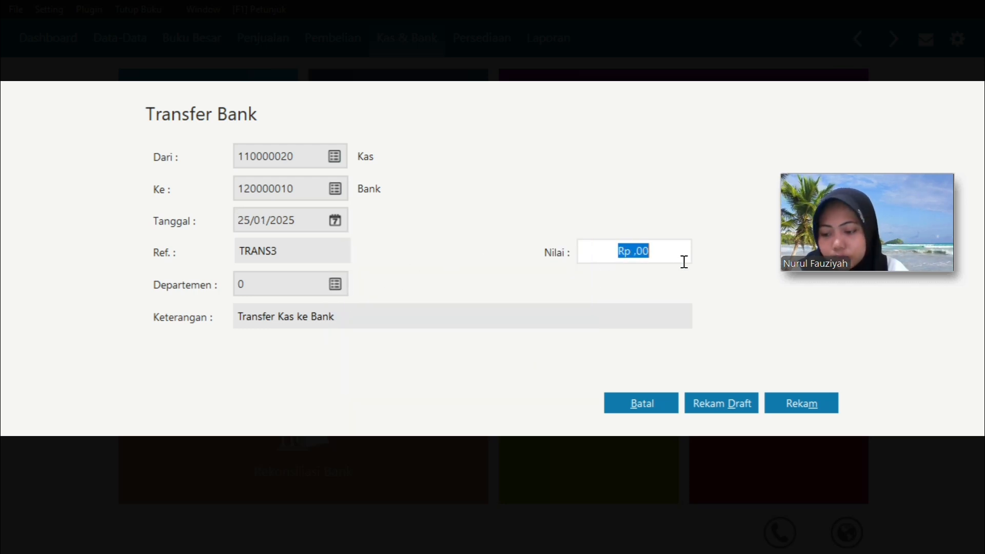
text(1280000)
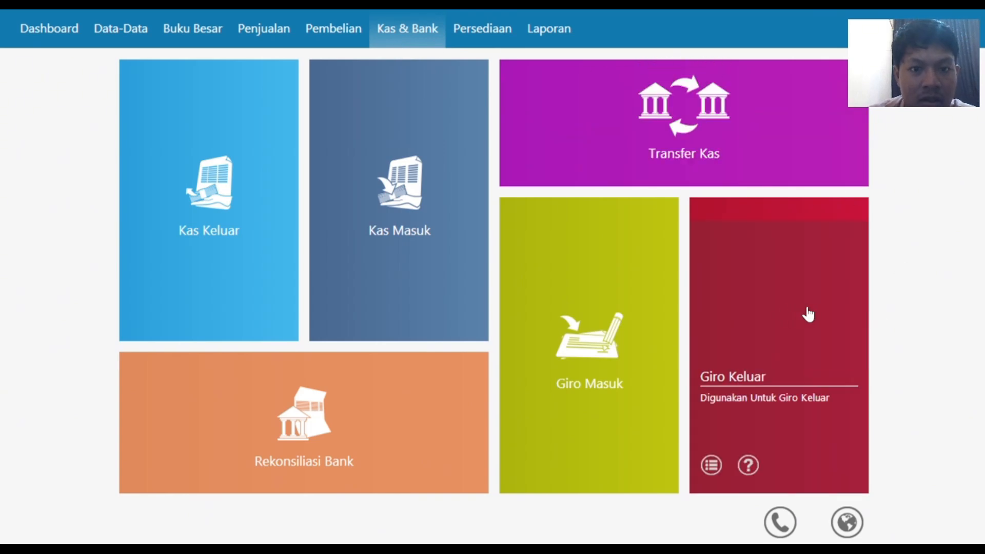
Step: Open the outgoing giro B000011 to PT. SINAR ELEKTRO for clearing
click(765, 401)
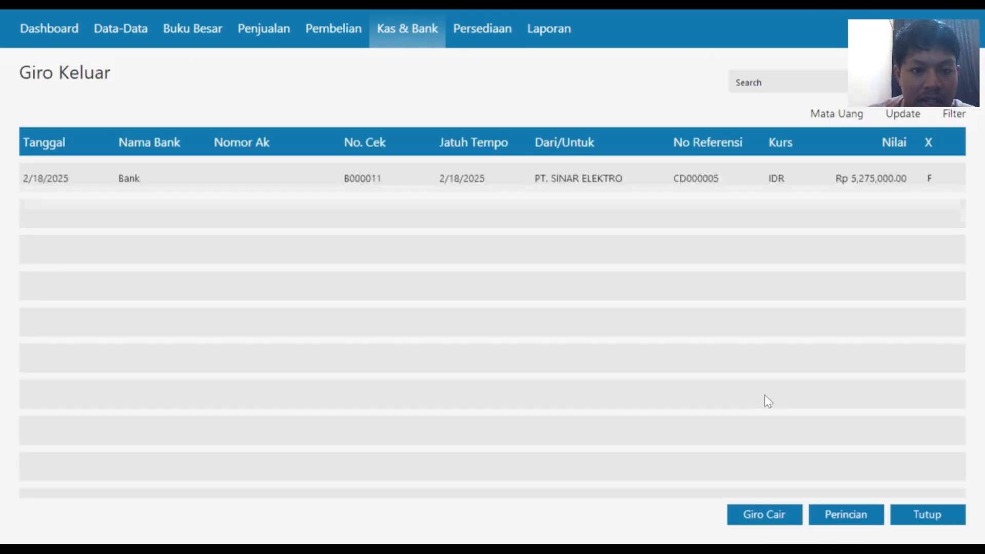
click(62, 178)
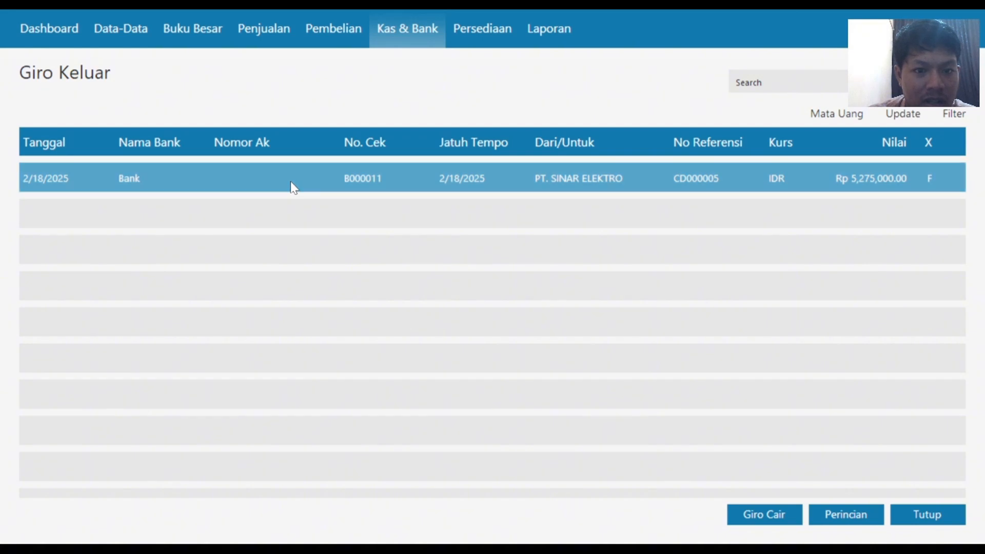
click(768, 523)
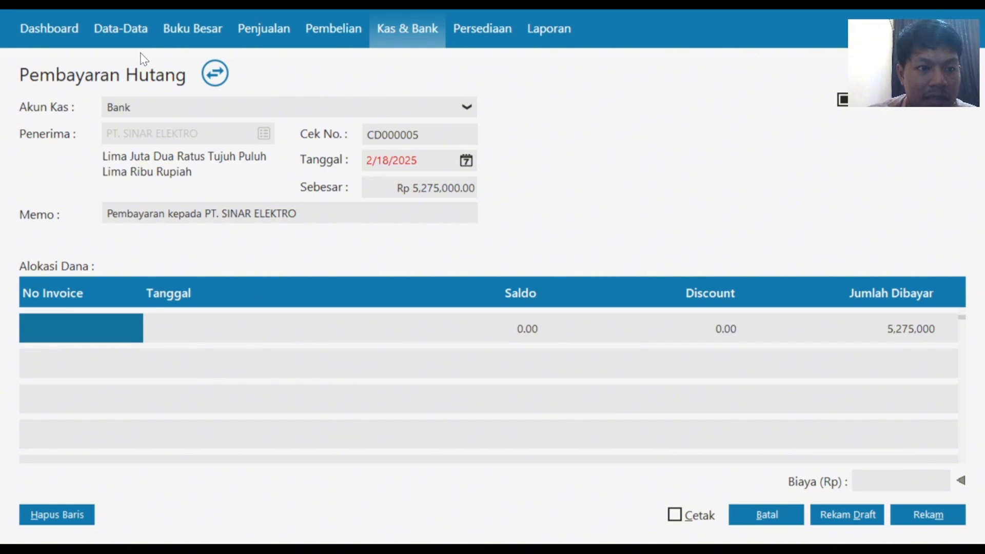
Step: Allocate the giro payment to PT. SINAR ELEKTRO's invoice INVSE-001 and record it
click(531, 336)
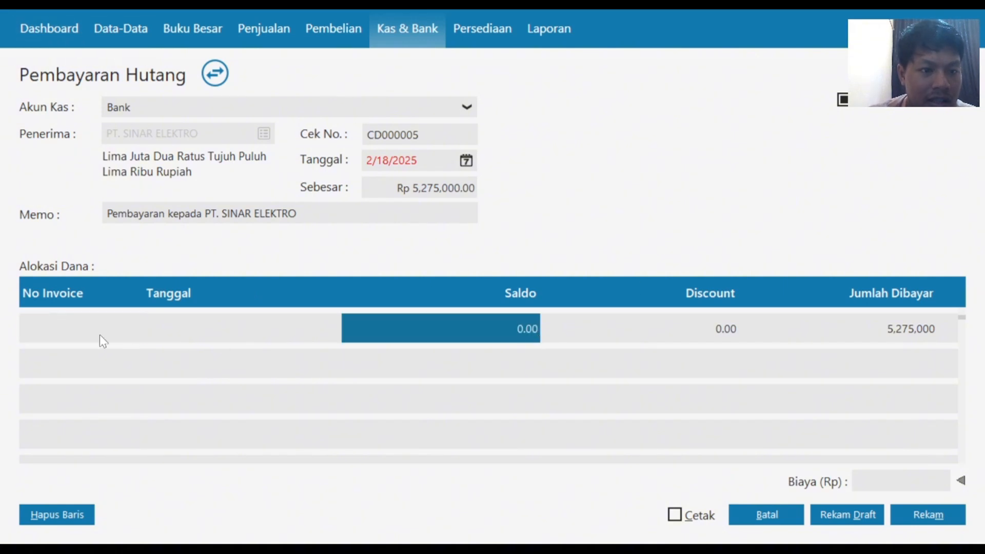
click(119, 330)
double_click(69, 327)
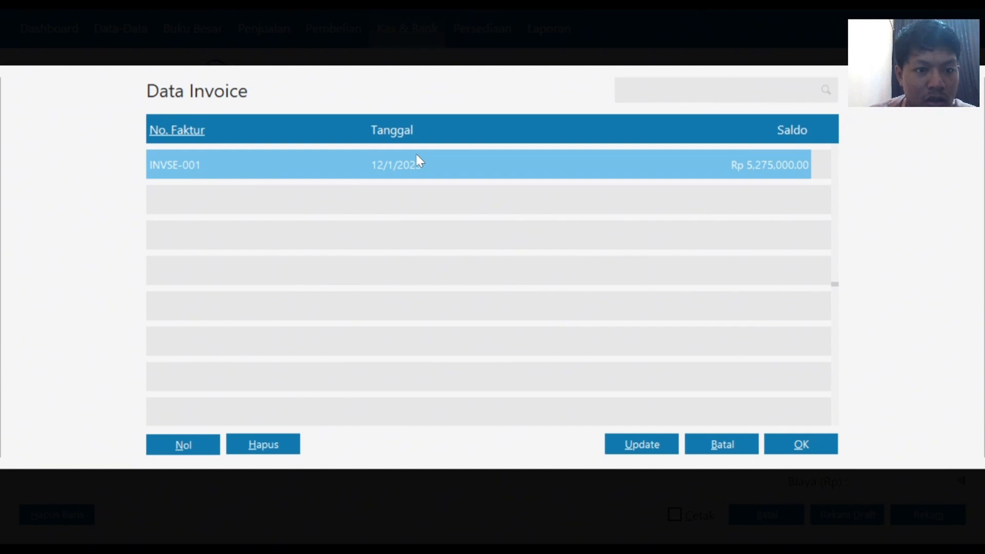
double_click(442, 163)
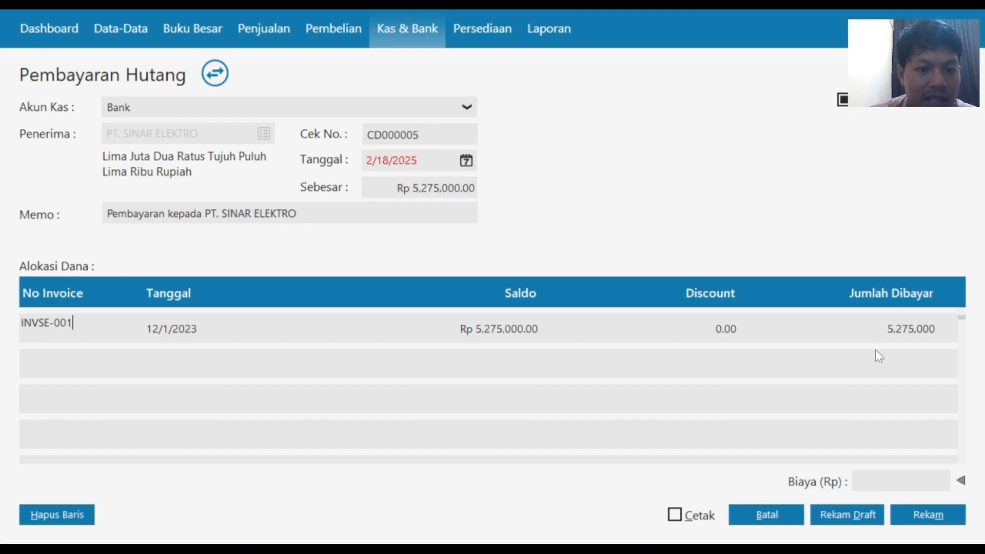
click(932, 518)
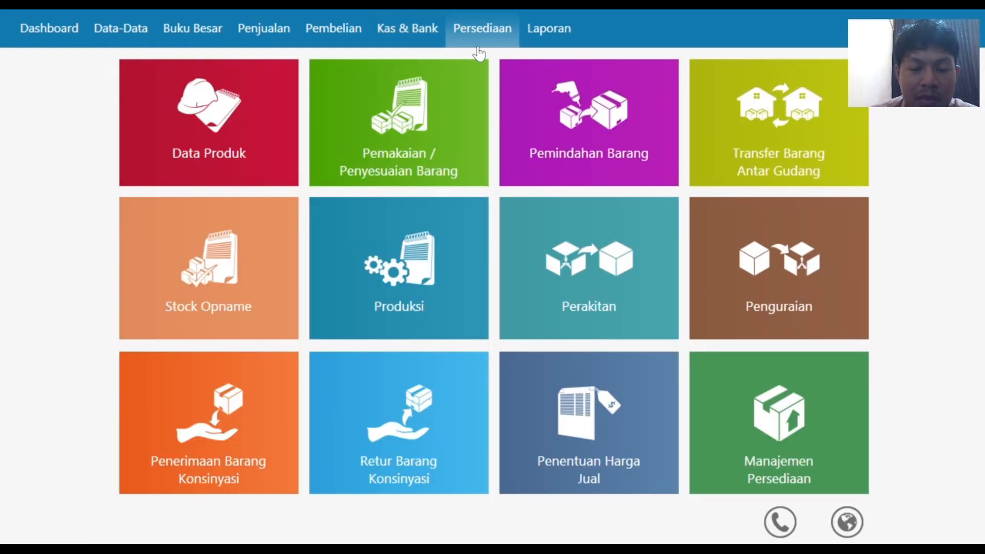
Step: Start a new inventory usage/adjustment entry and add item B07, TV 20"
mouse_move(365, 169)
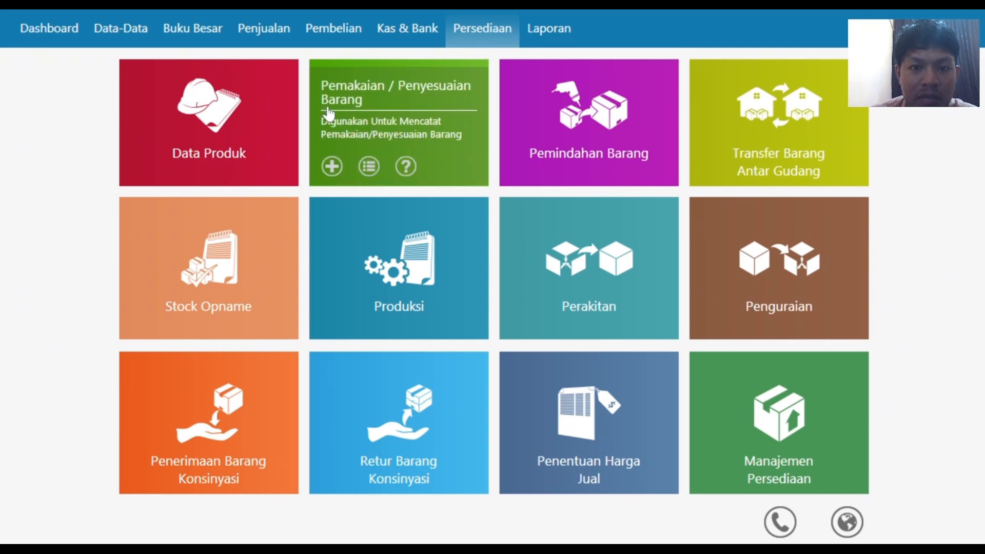
click(407, 110)
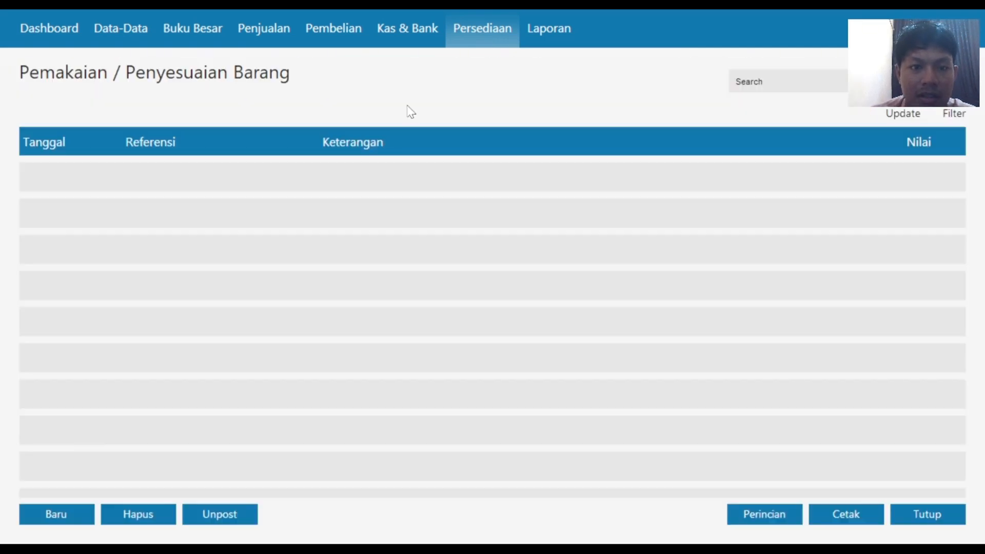
click(57, 514)
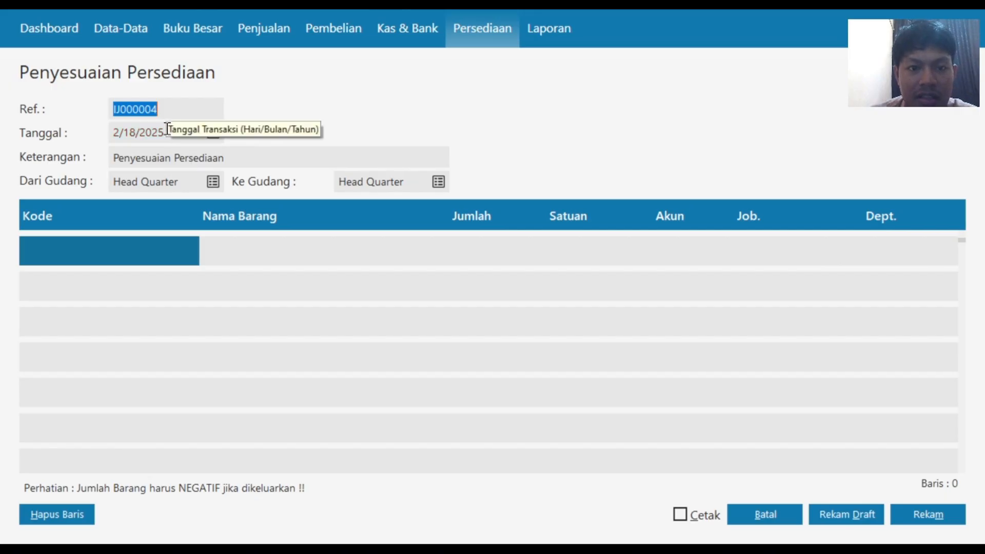
click(80, 261)
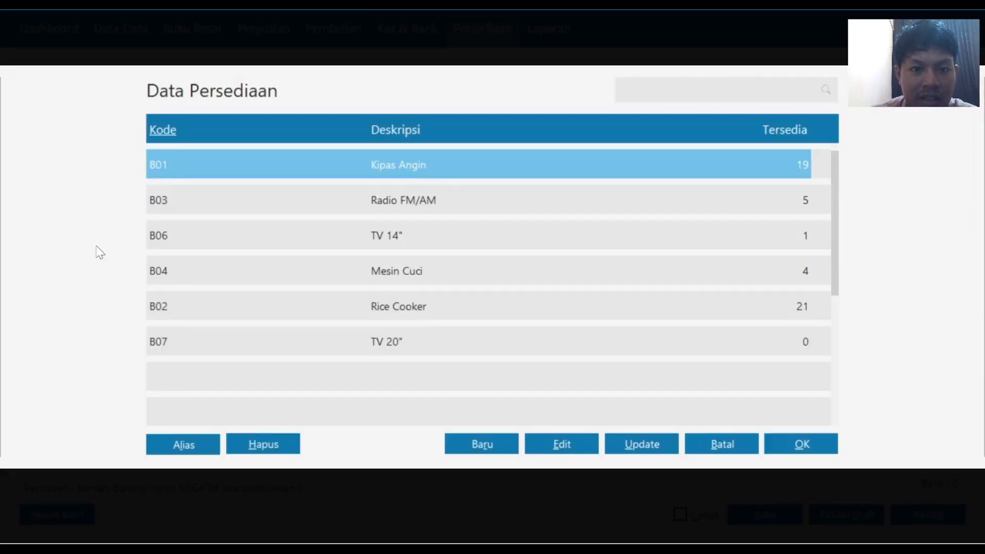
click(415, 341)
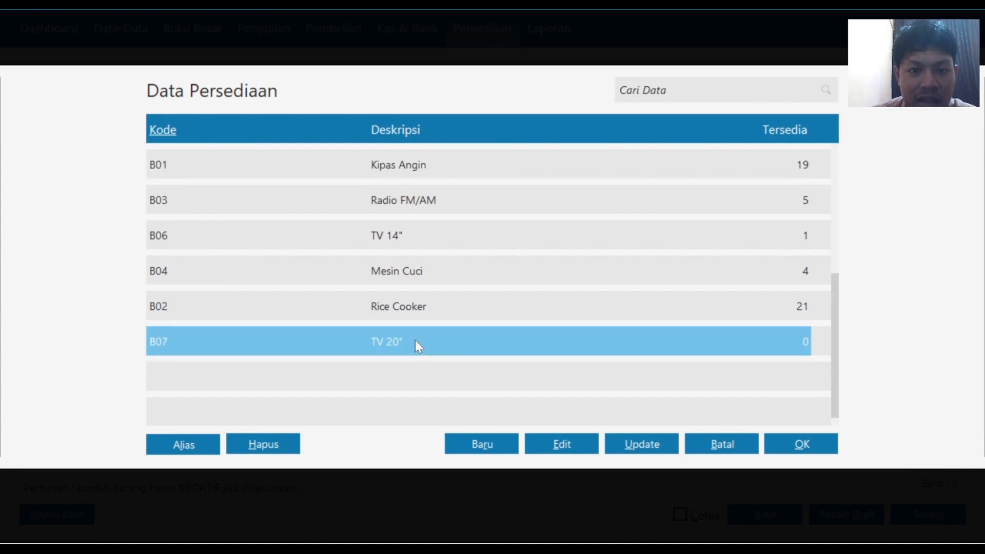
click(793, 446)
Step: Set the adjustment quantity of TV 20" to -1 Pcs
click(475, 255)
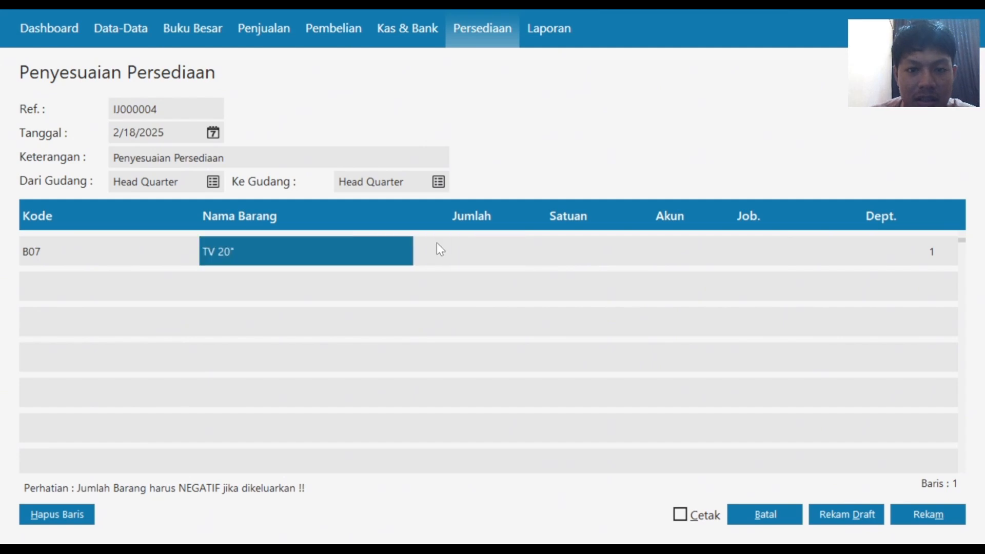
click(453, 244)
text(-1)
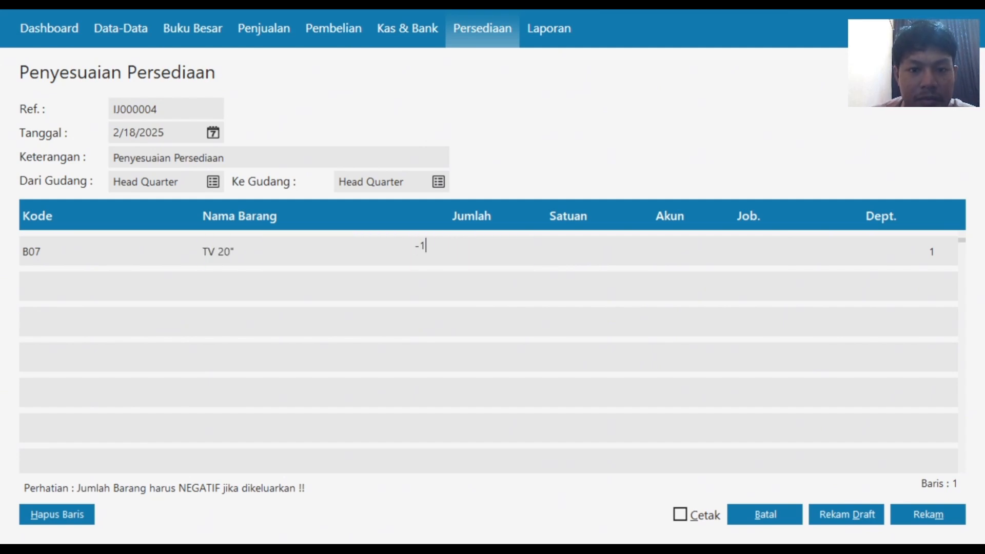
click(587, 252)
Step: Assign account 110010022 Kerusakan dan Kegagalan Materi to the TV 20" line and record the inventory adjustment
click(654, 245)
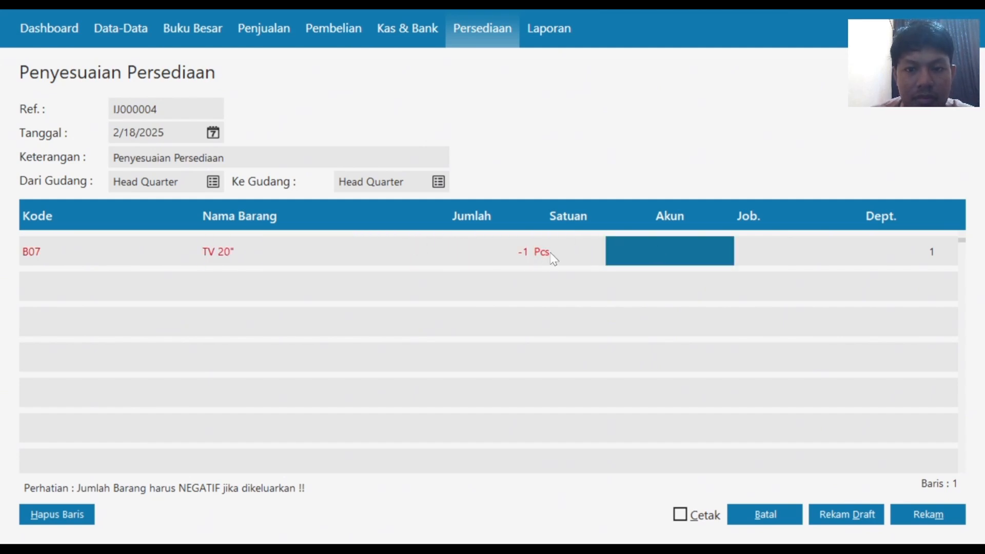
click(683, 252)
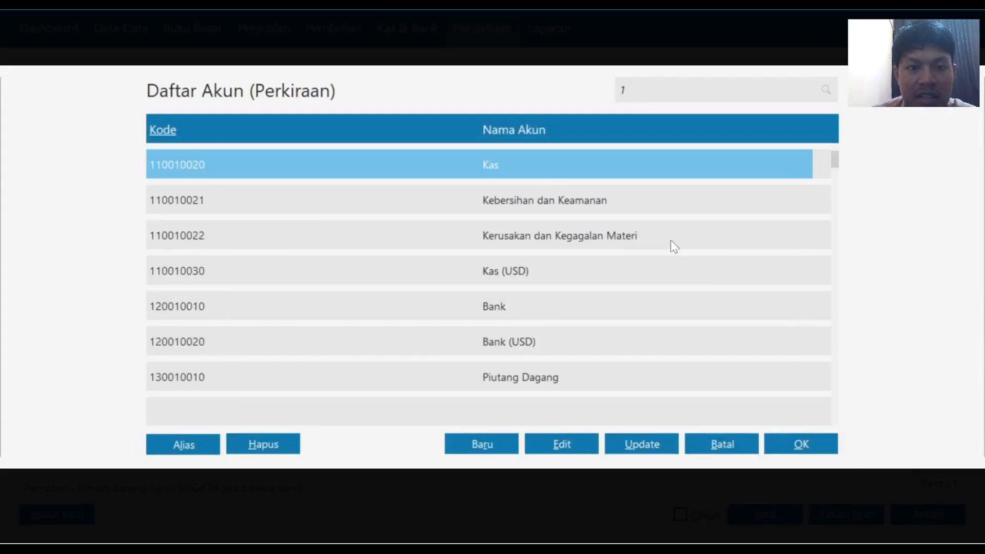
click(542, 239)
click(801, 444)
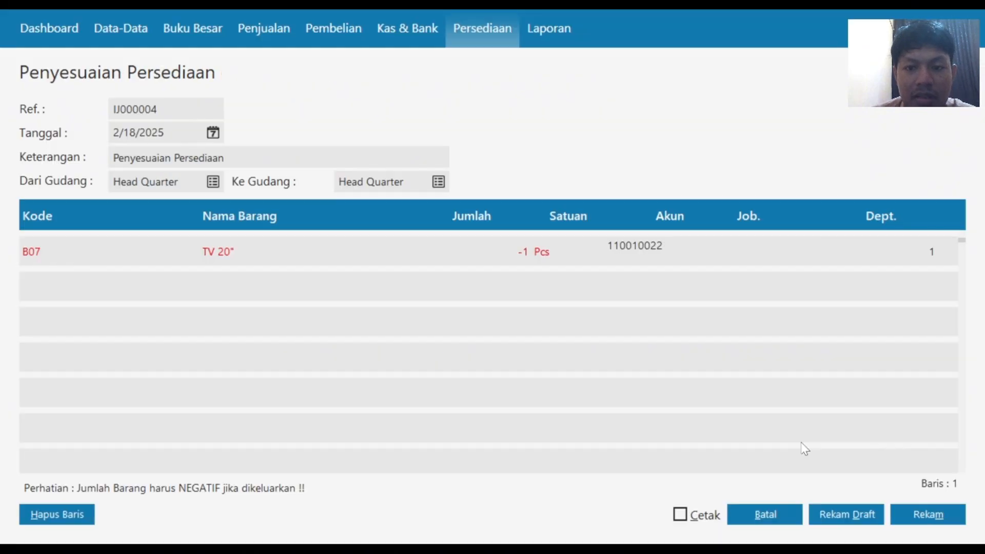
click(847, 248)
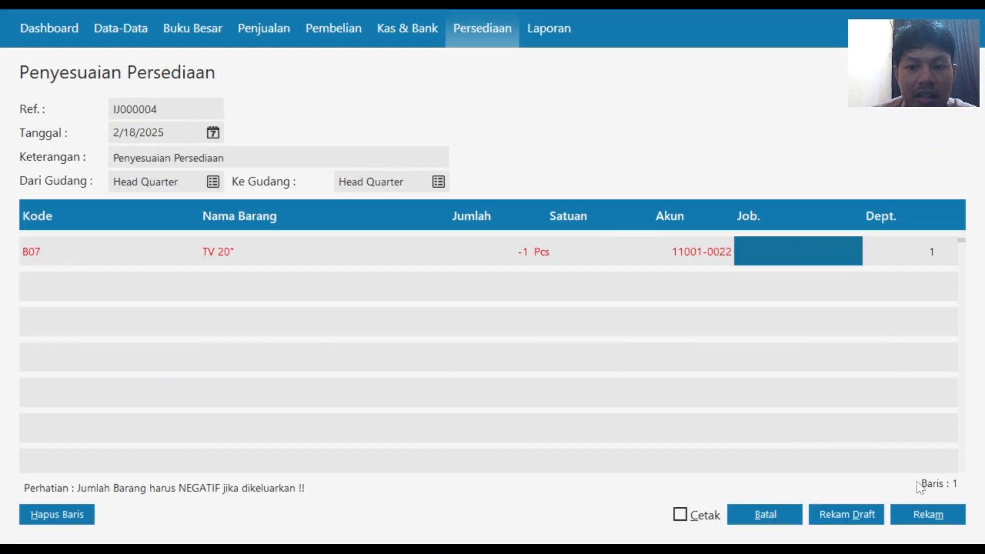
click(927, 515)
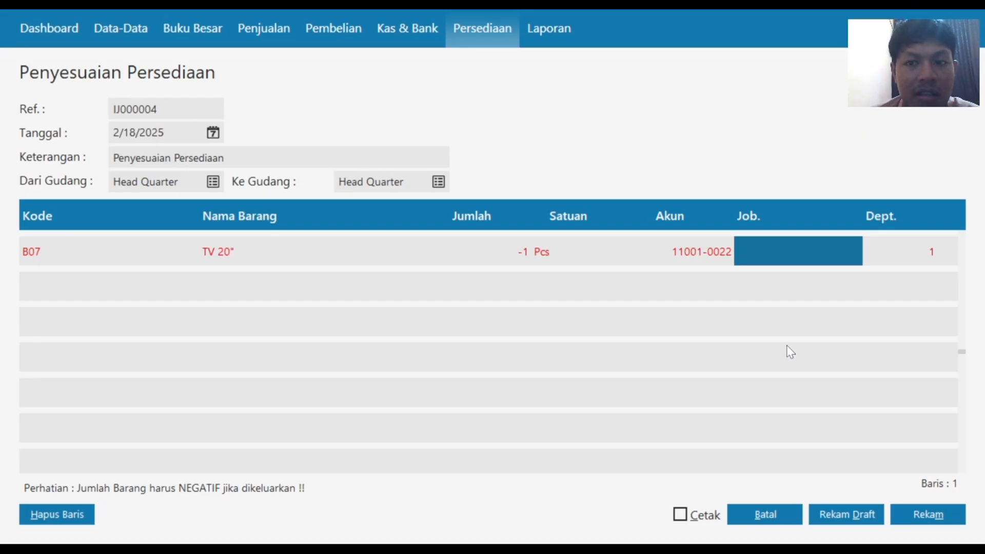